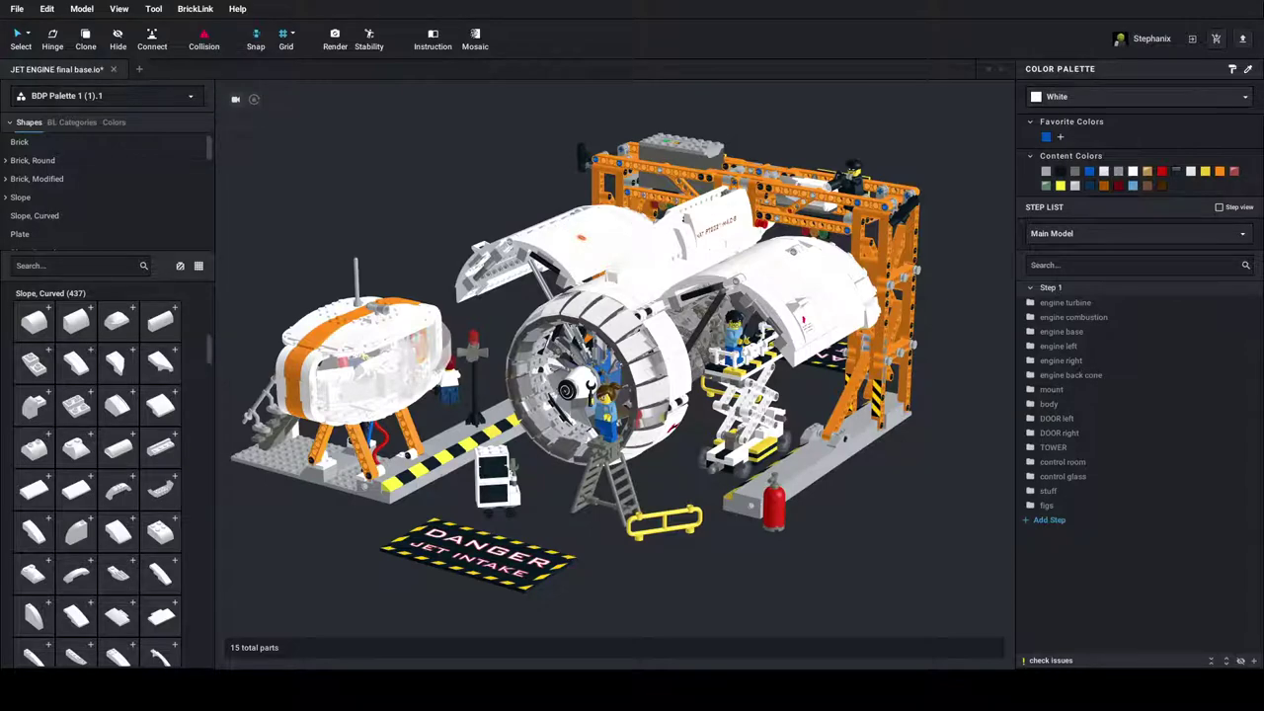
Hide the control room, control glass and figs submodels
mouse_move(681, 567)
right_mouse_down()
mouse_move(660, 548)
mouse_move(527, 559)
mouse_move(589, 583)
mouse_move(668, 571)
right_mouse_up()
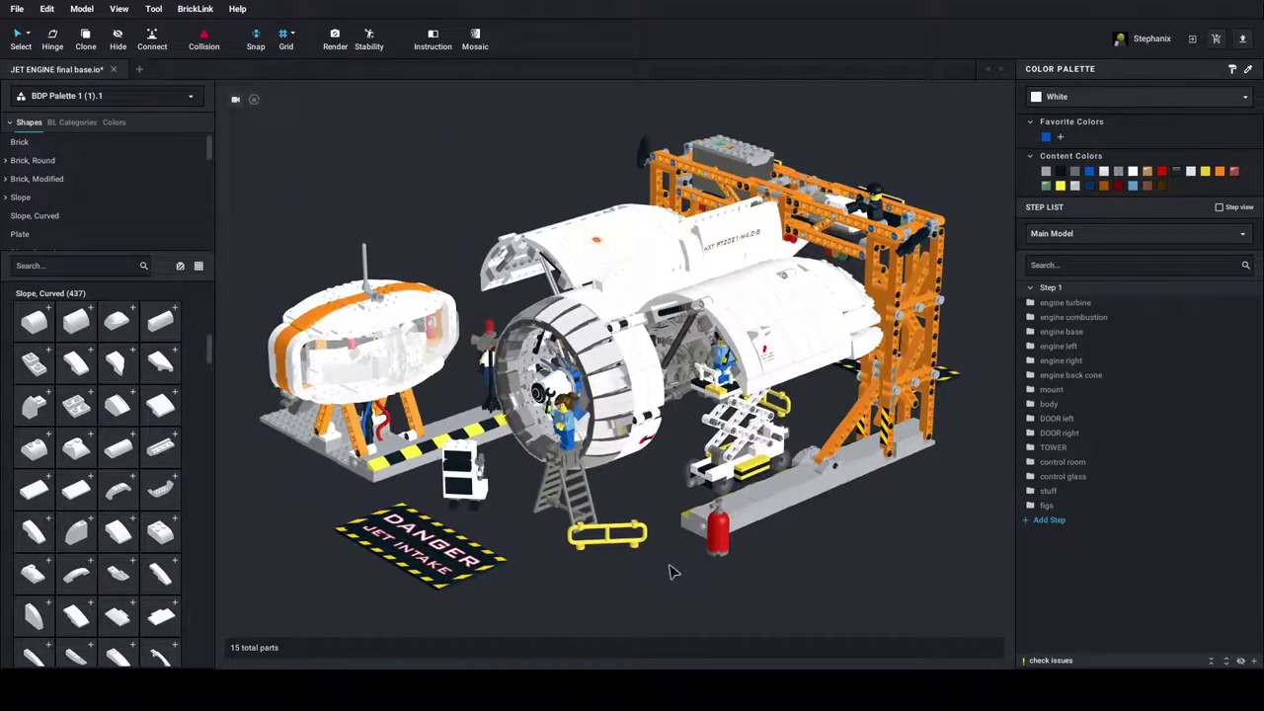
scroll(671, 571, "up", 1)
left_click(334, 403)
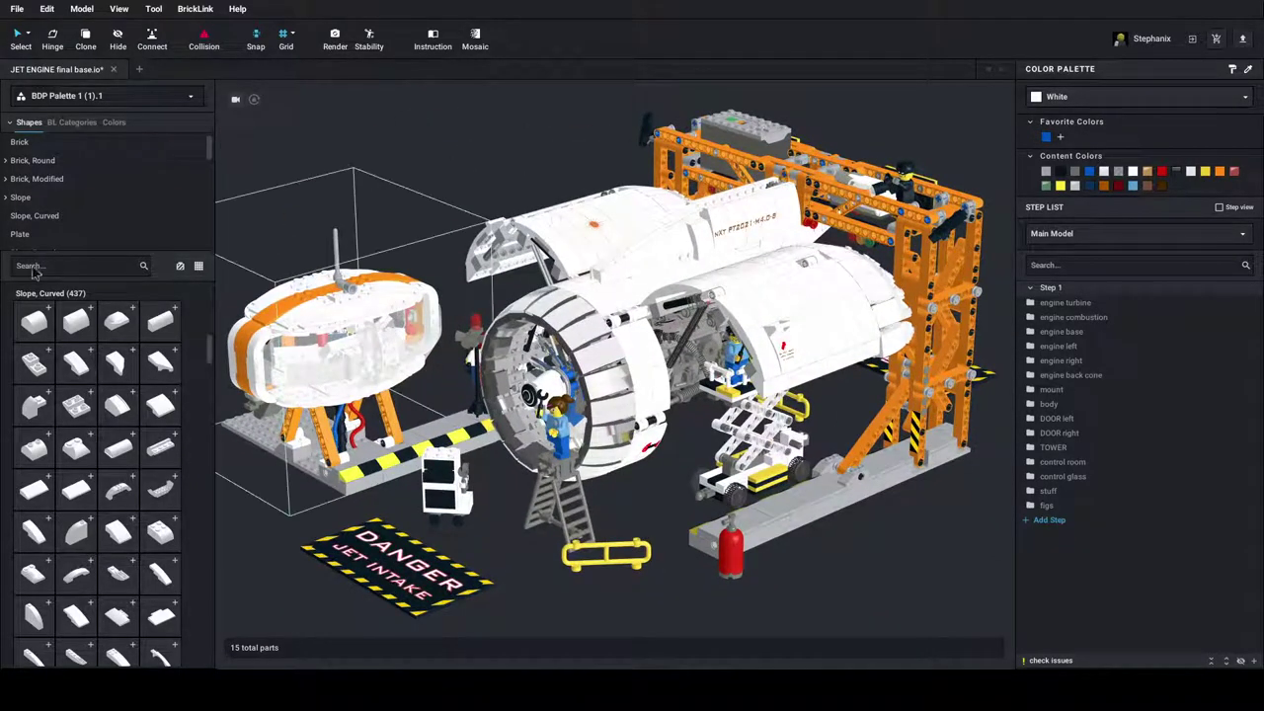
left_click(118, 45)
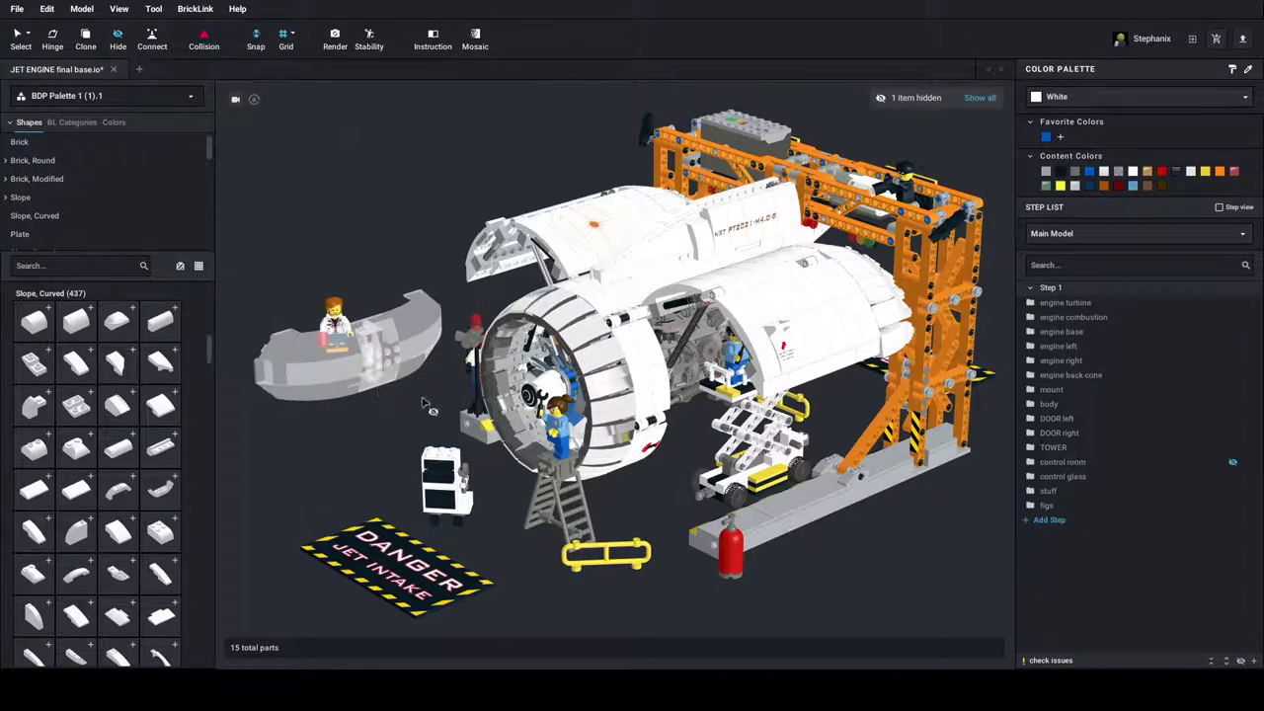
left_click(368, 365)
left_click(341, 342)
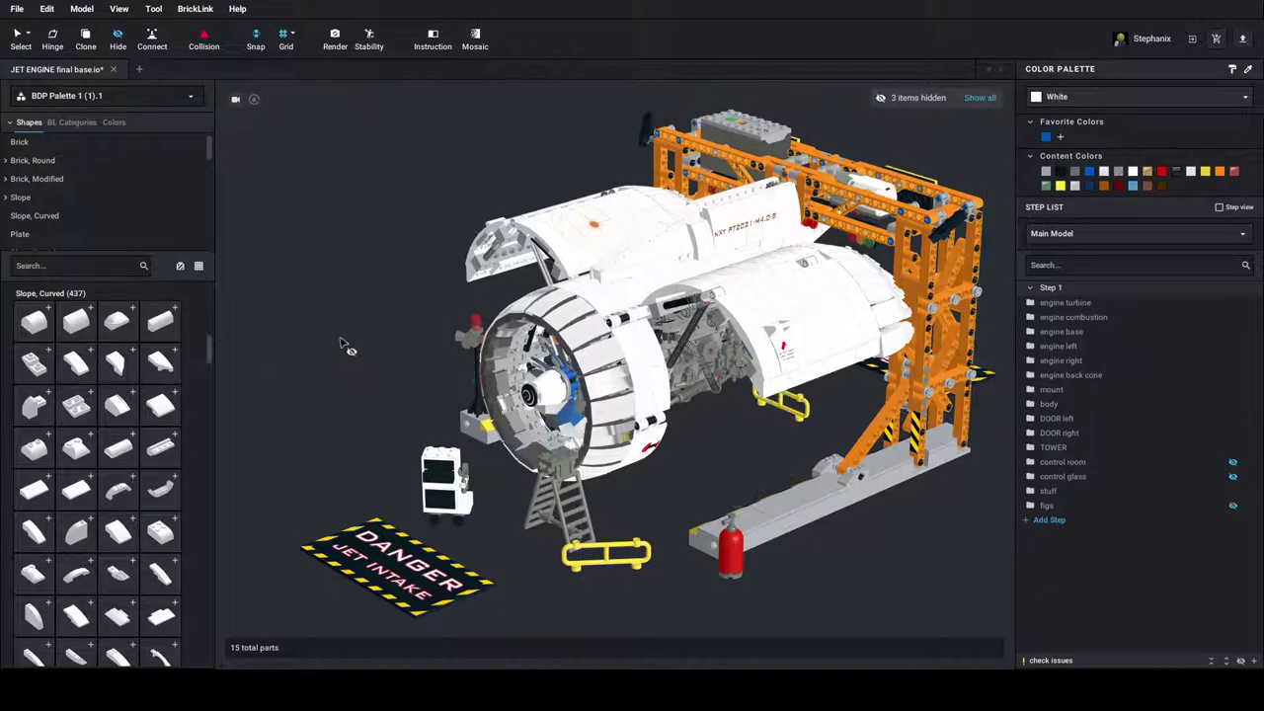
Hide the orange TOWER and the stuff submodel with the danger signs and ground equipment
left_click(934, 286)
key("h")
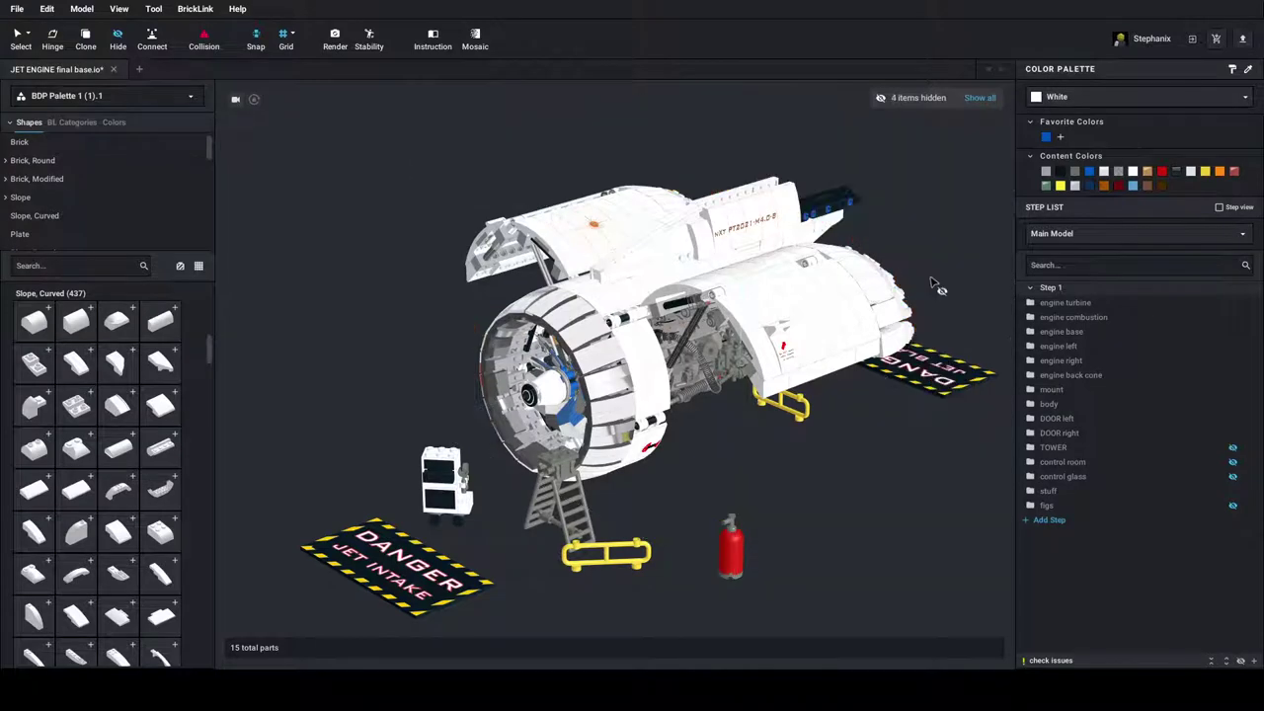
left_click(468, 561)
key("h")
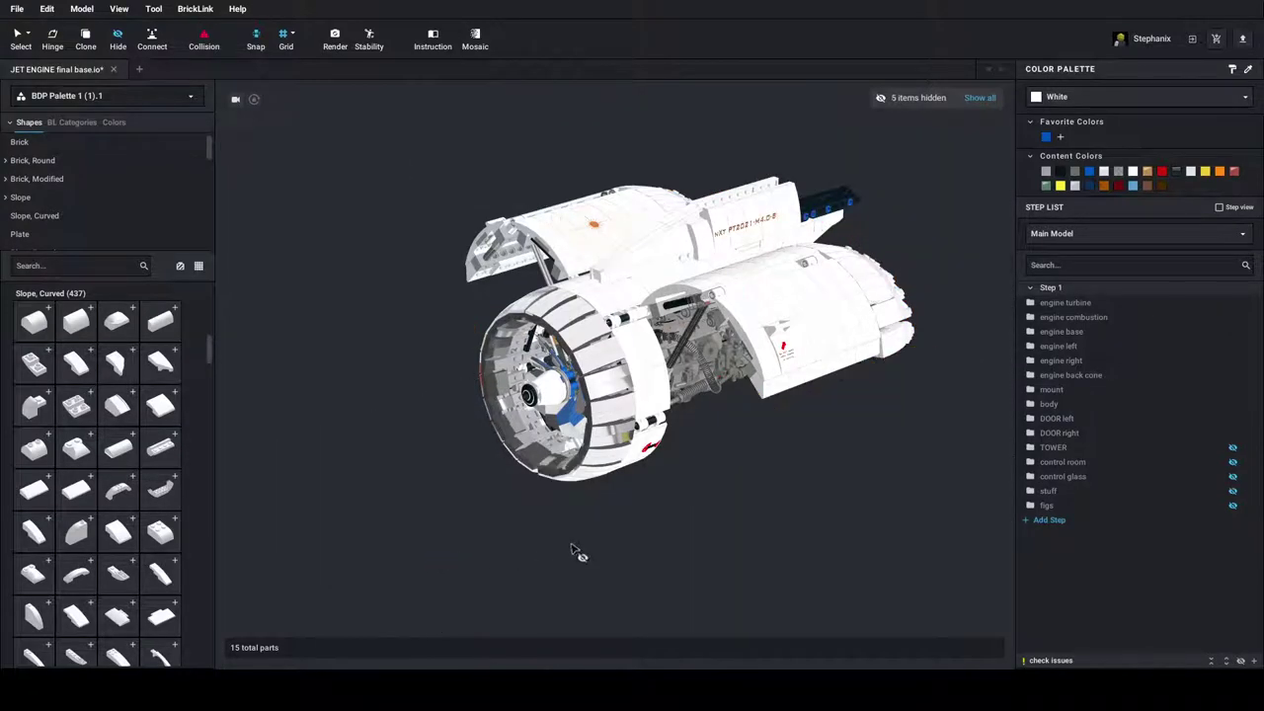
Hide the DOOR left, DOOR right, mount and body submodels to expose the inner engine
mouse_move(578, 553)
right_mouse_down()
mouse_move(564, 527)
mouse_move(527, 516)
mouse_move(511, 528)
mouse_move(579, 534)
right_mouse_up()
scroll(515, 531, "up", 10)
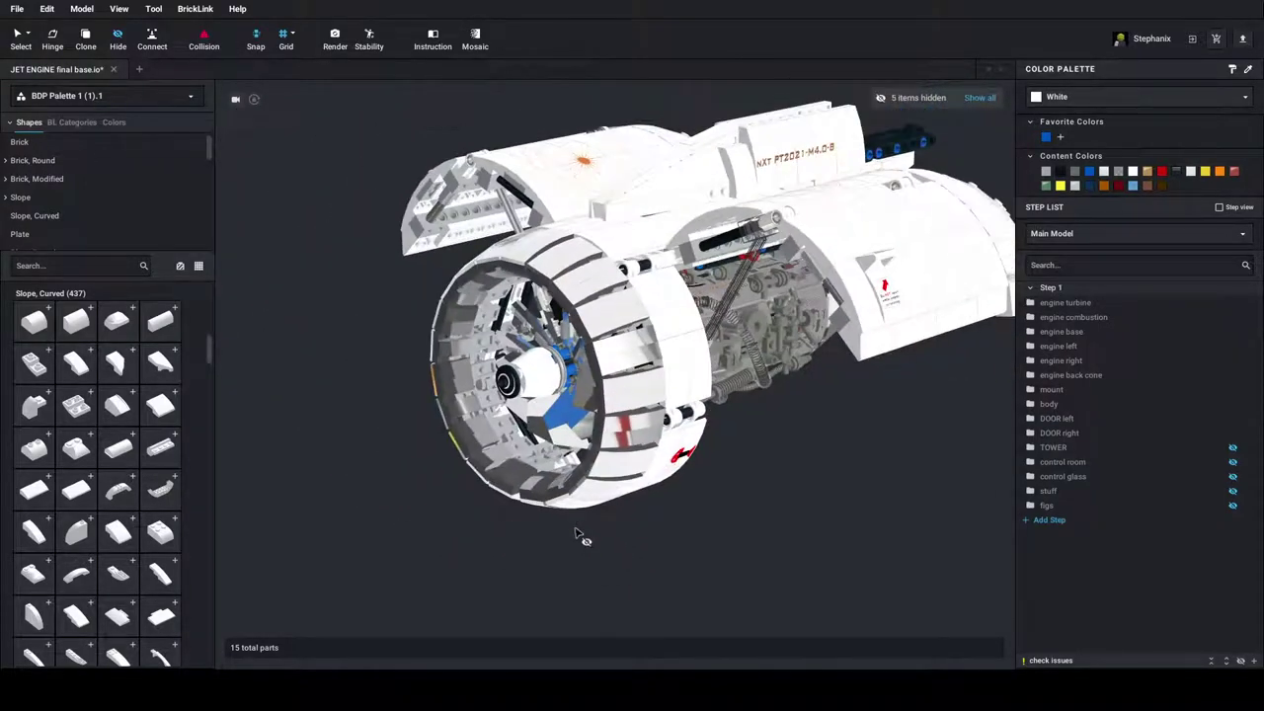
left_click(882, 250)
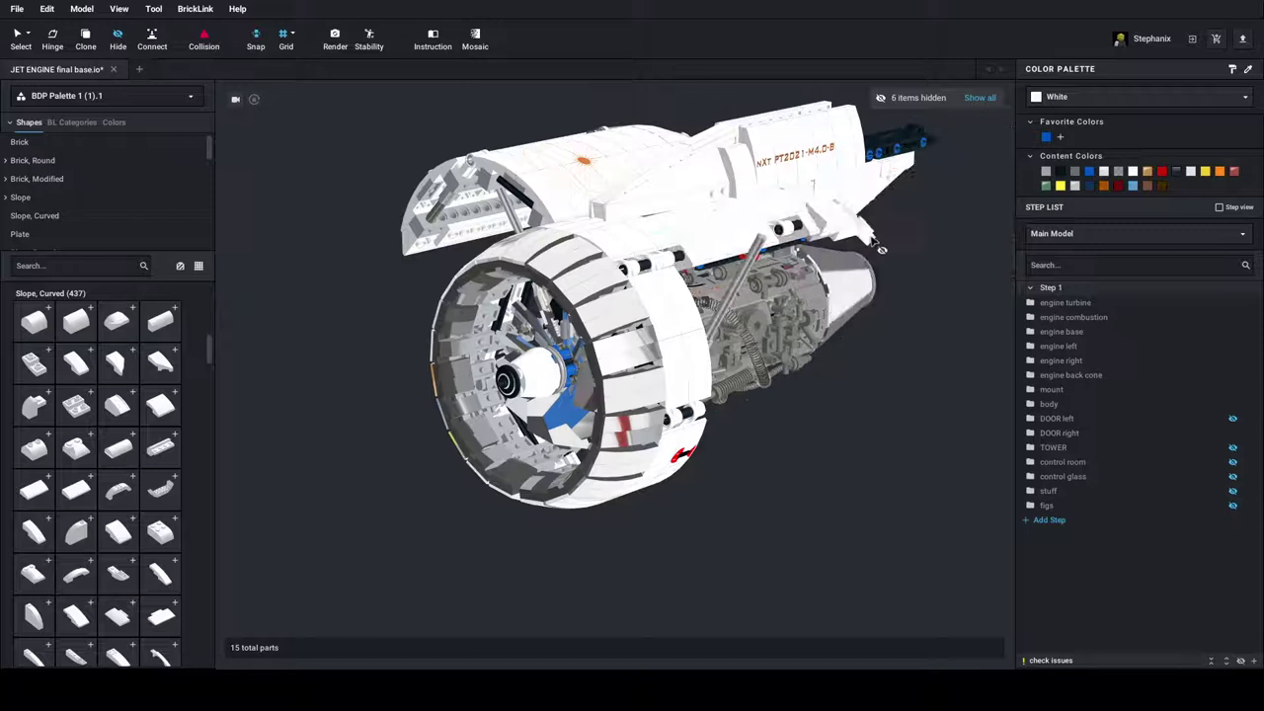
left_click(585, 181)
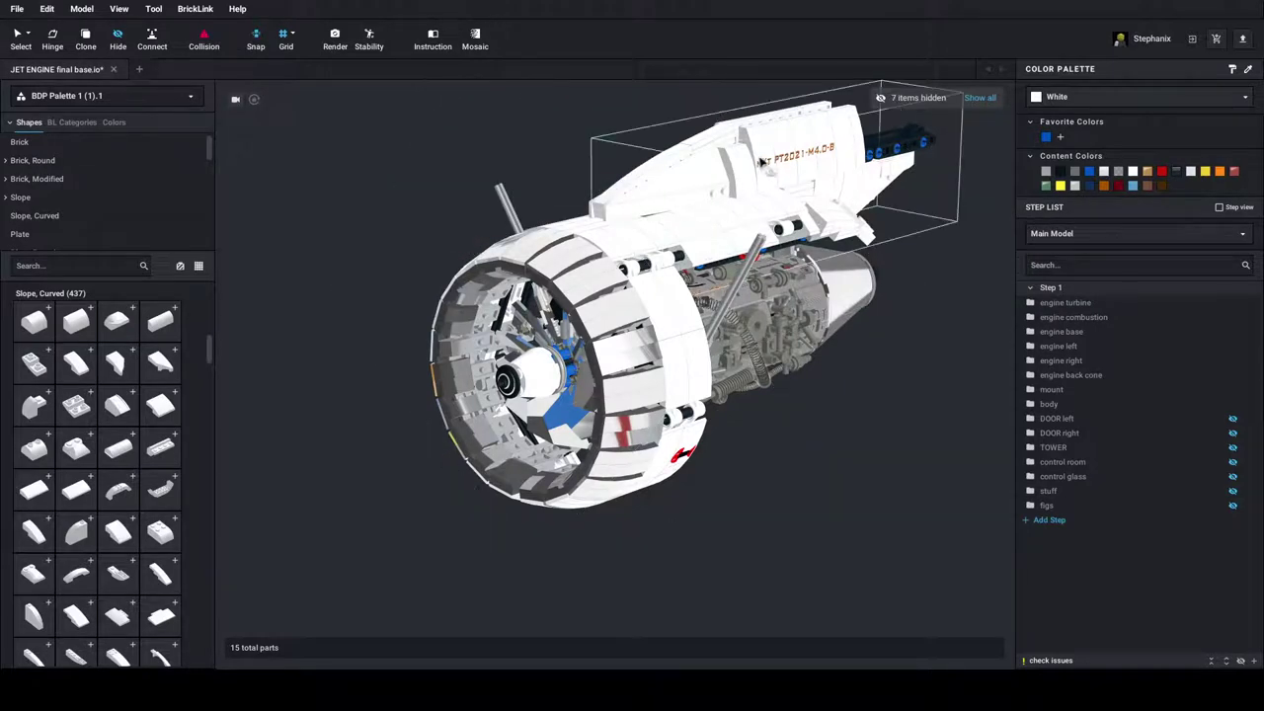
left_click(762, 162)
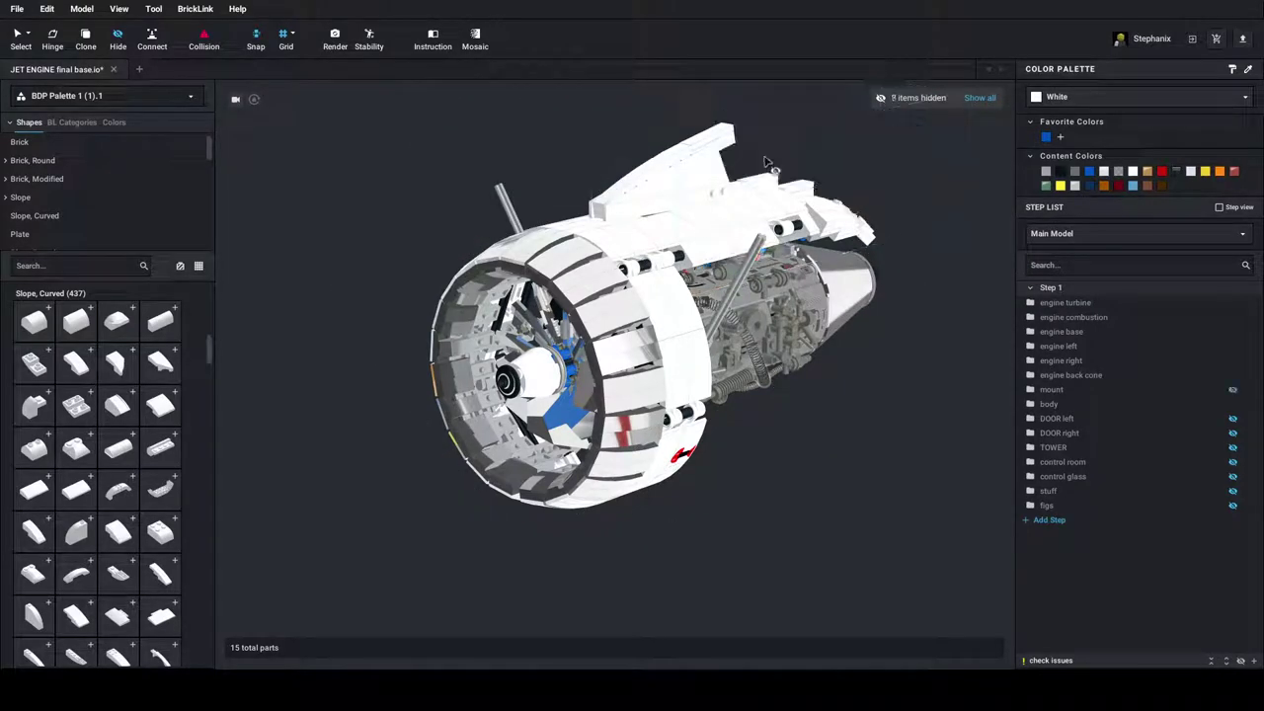
left_click(662, 193)
Pull the engine left submodel out of the engine and place it below the tail end
mouse_move(643, 218)
right_mouse_down()
mouse_move(573, 208)
mouse_move(649, 226)
mouse_move(632, 220)
mouse_move(634, 231)
right_mouse_up()
scroll(629, 227, "up", 4)
middle_click_drag(576, 237, 516, 259)
right_click_drag(555, 258, 538, 254)
mouse_move(667, 402)
right_mouse_down()
mouse_move(694, 413)
mouse_move(677, 410)
right_mouse_up()
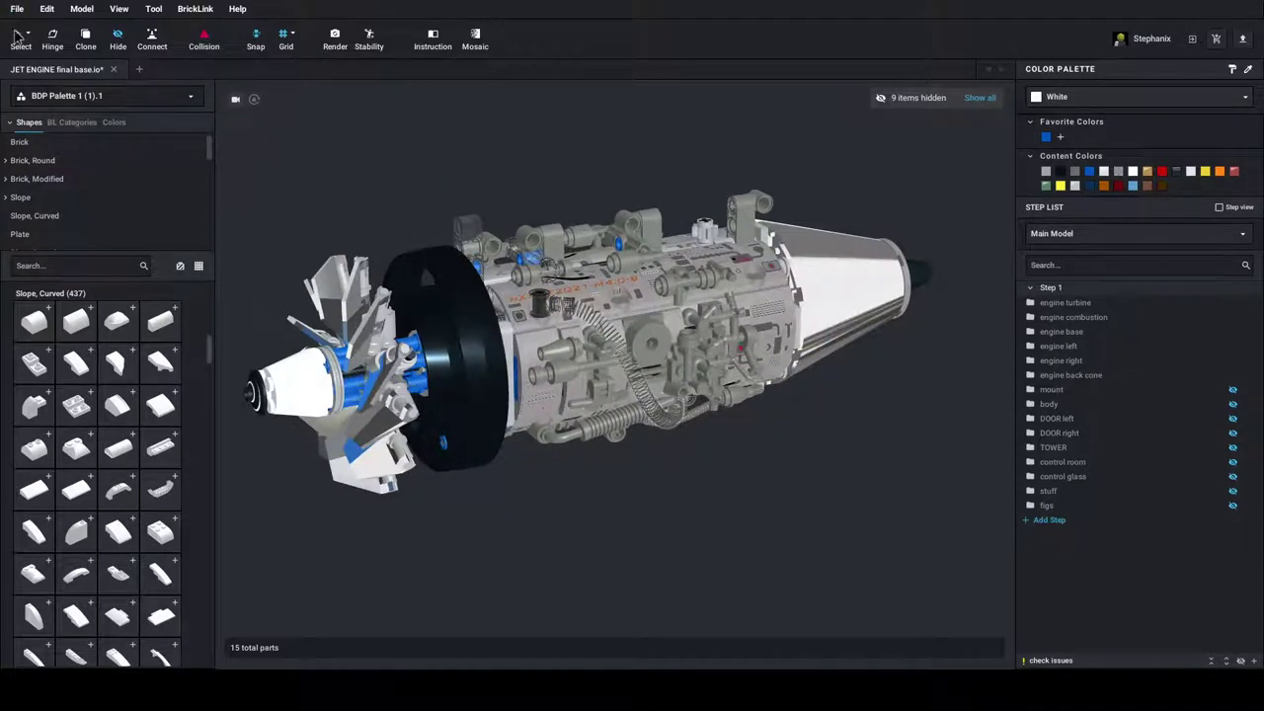
left_click(629, 361)
left_click_drag(649, 367, 770, 513)
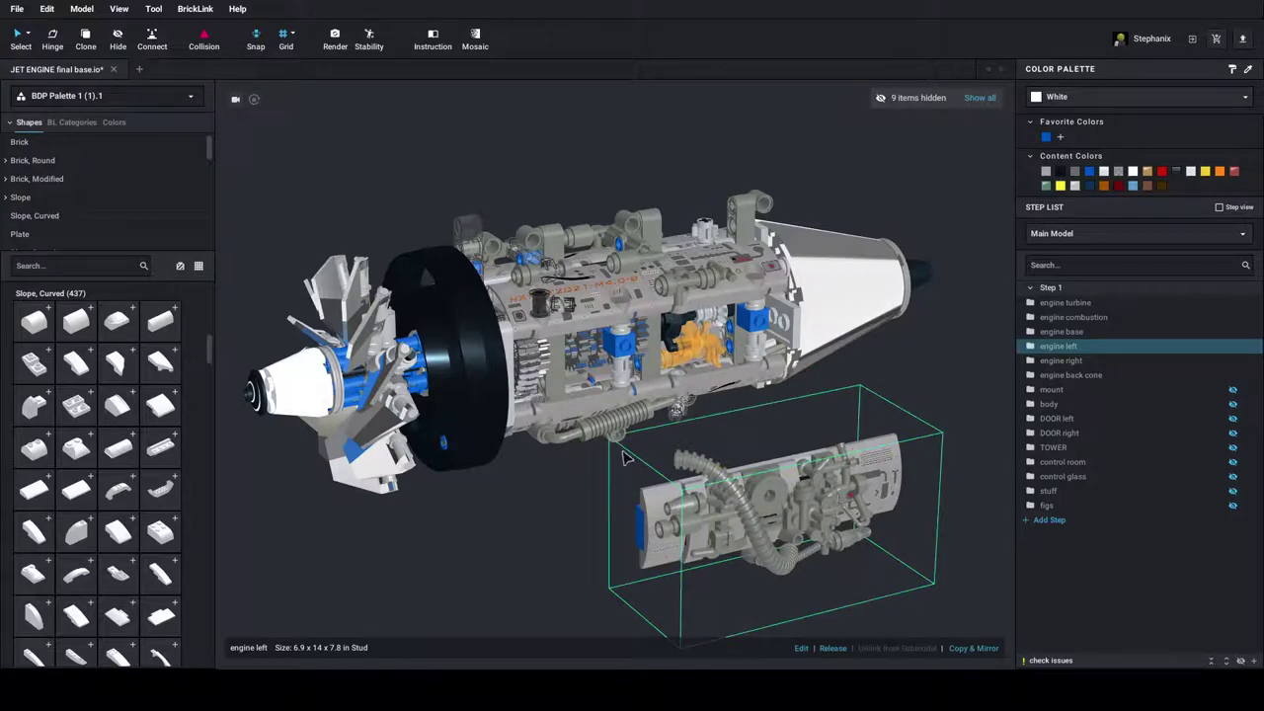
Pull the engine right submodel out below the engine and undo the moves of both side panels
right_click_drag(684, 499, 680, 348)
left_click_drag(680, 345, 510, 532)
right_click_drag(664, 517, 597, 520)
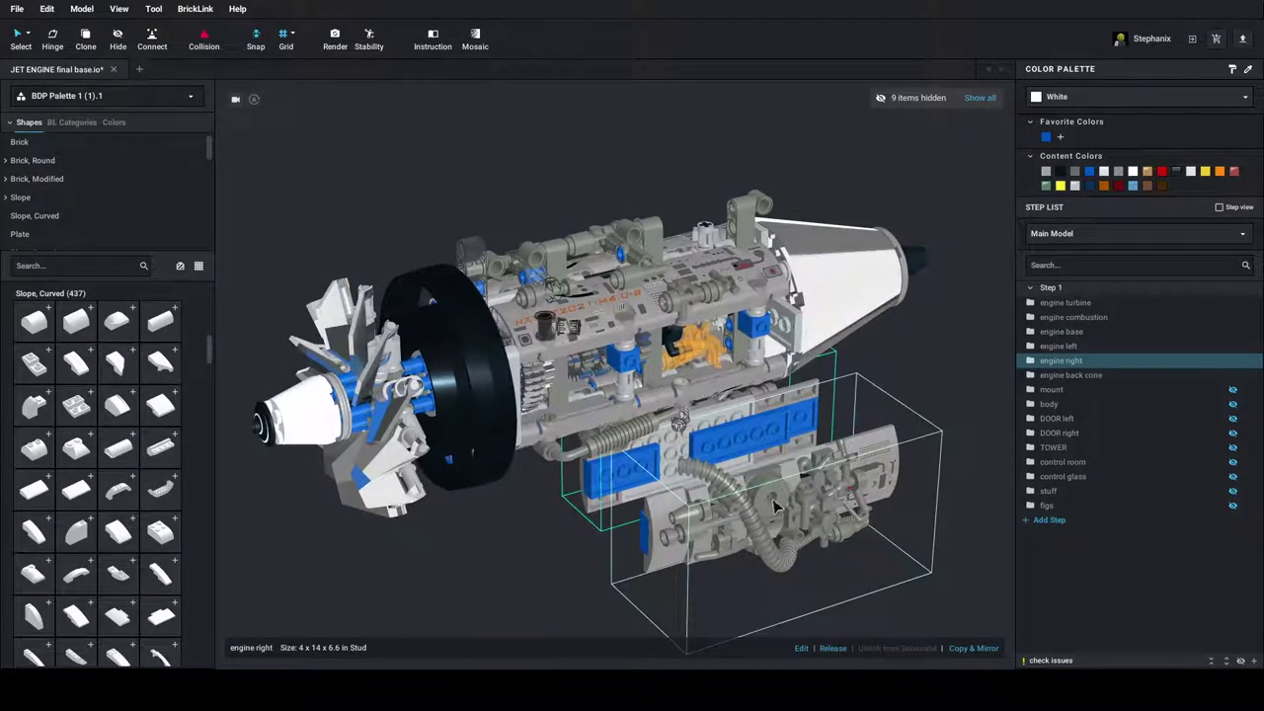
key("ctrl+z")
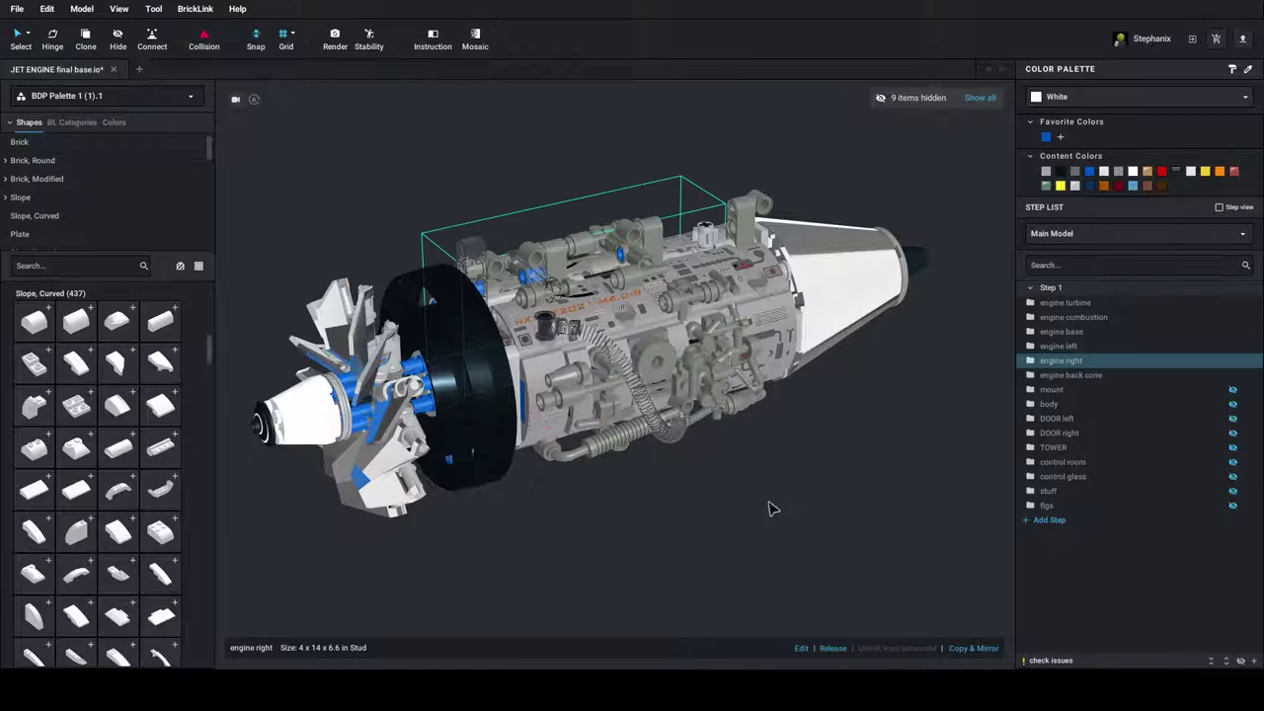
Examine the pipes, hoses and surface details on the engine's outer side from several angles
right_click_drag(770, 508, 728, 484)
scroll(682, 445, "up", 5)
right_click_drag(689, 440, 741, 442)
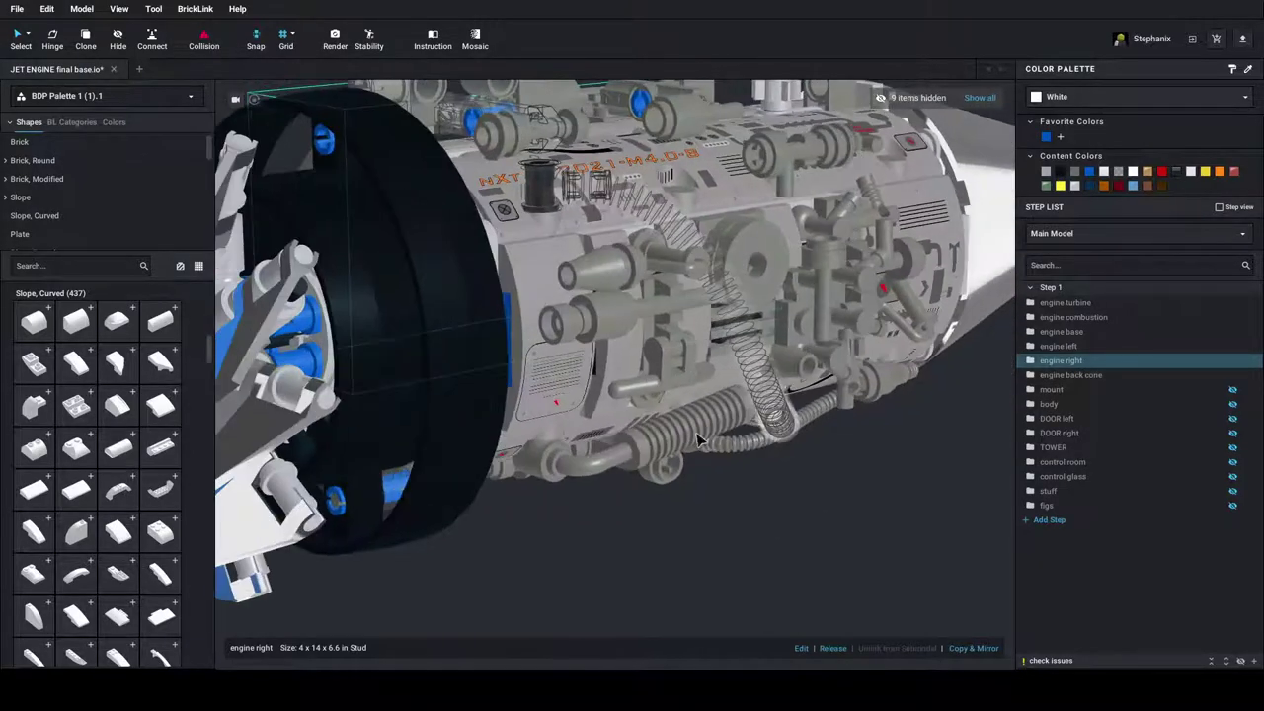
scroll(770, 395, "down", 3)
right_click_drag(835, 346, 786, 326)
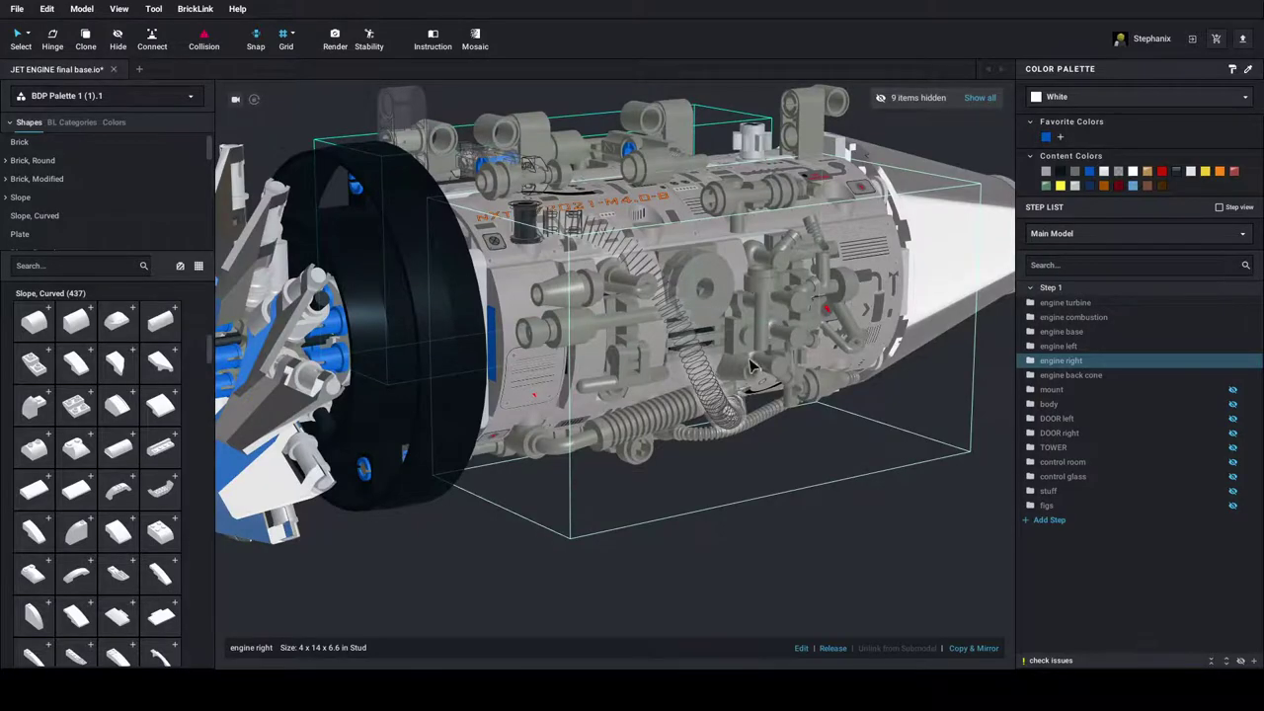
right_click_drag(750, 365, 860, 395)
scroll(790, 388, "down", 3)
left_click(863, 397)
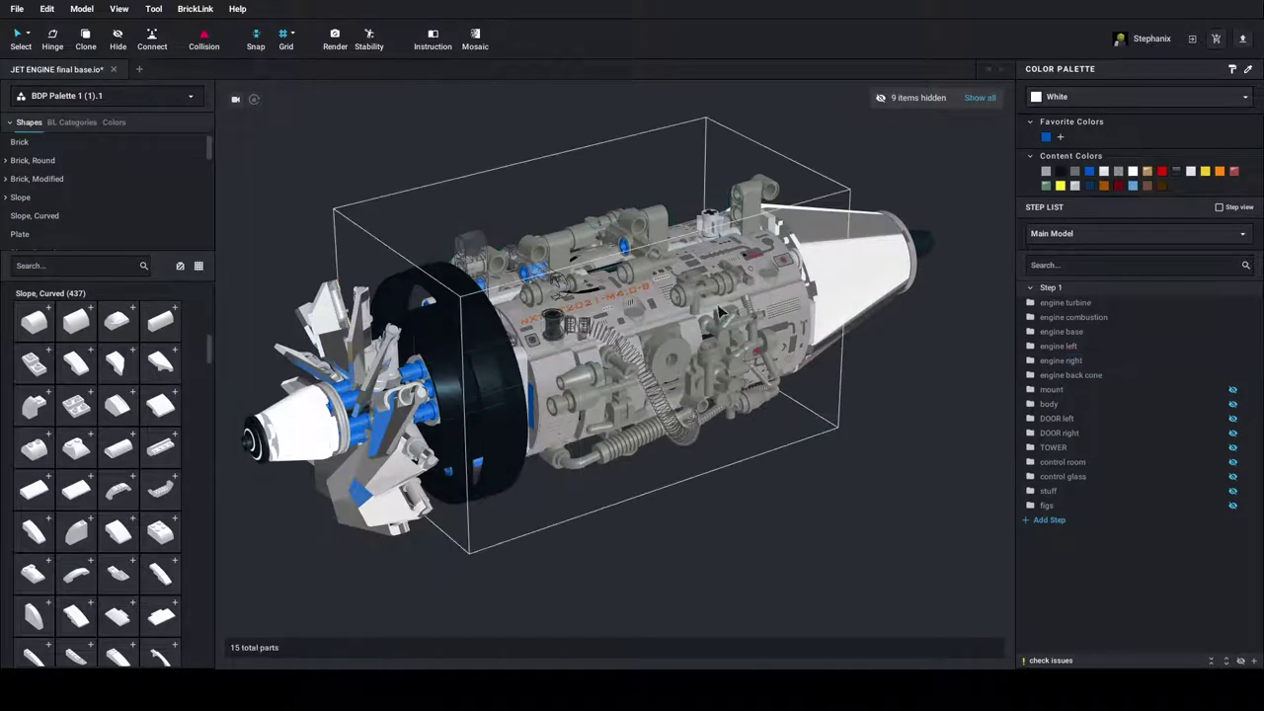
right_click_drag(720, 312, 570, 341)
scroll(570, 340, "up", 2)
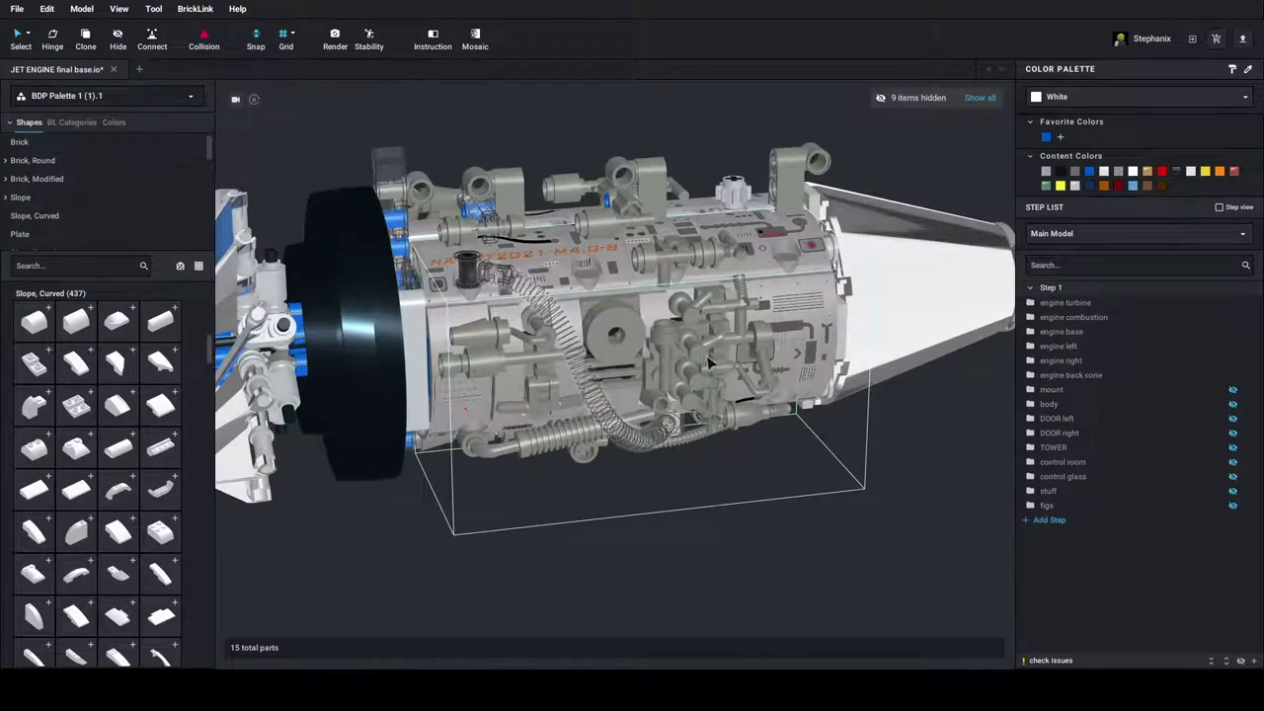
right_click_drag(691, 373, 722, 396)
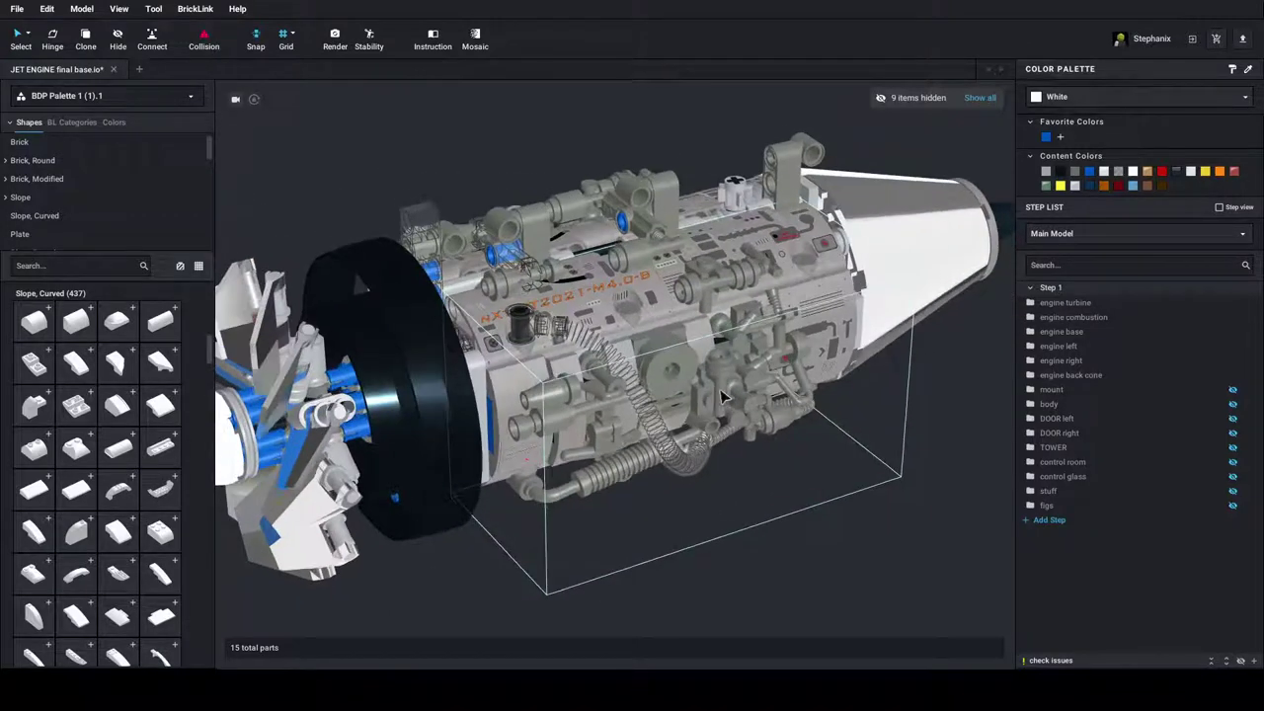
scroll(722, 502, "up", 3)
Hide the engine left and engine right submodels to open up the sides of the core
left_click(722, 500)
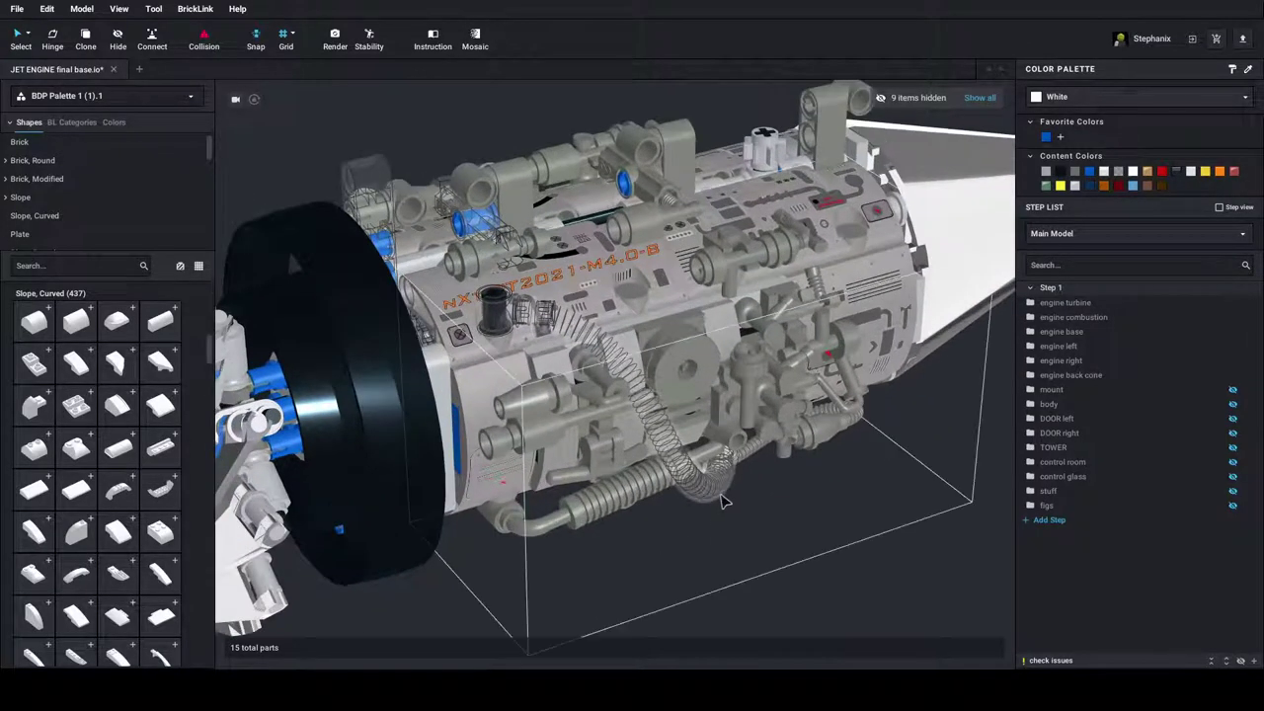
right_click(722, 499)
left_click(859, 469)
right_click_drag(898, 501, 867, 504)
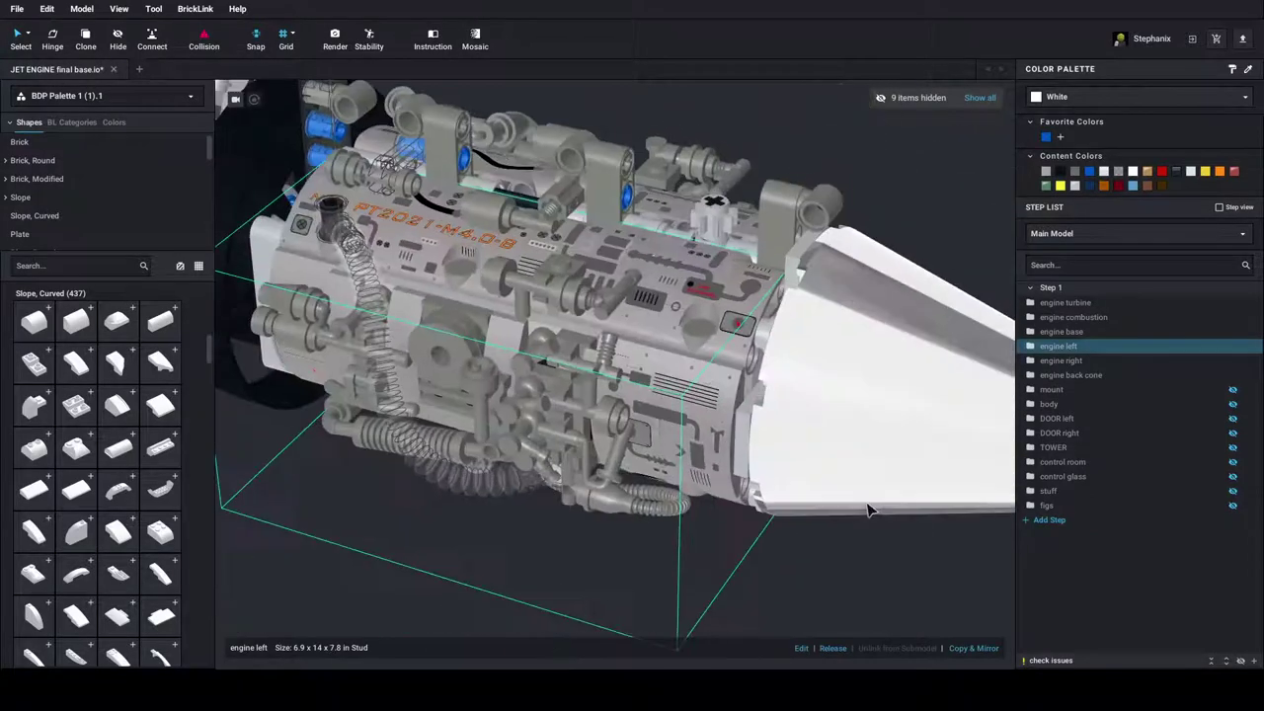
scroll(867, 502, "down", 2)
scroll(869, 507, "down", 1)
left_click(120, 43)
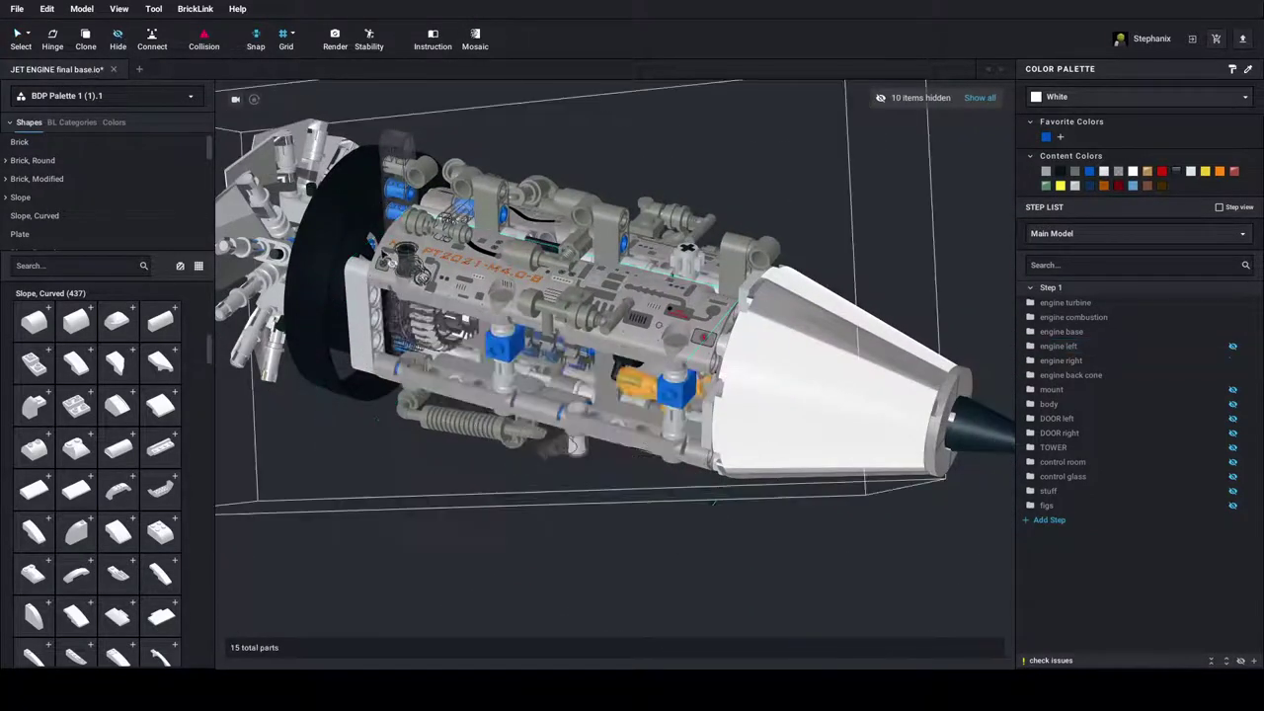
right_click_drag(678, 299, 751, 366)
left_click(622, 343)
Examine the exhaust cone from behind and hide the engine back cone submodel
scroll(768, 370, "up", 3)
scroll(800, 390, "up", 3)
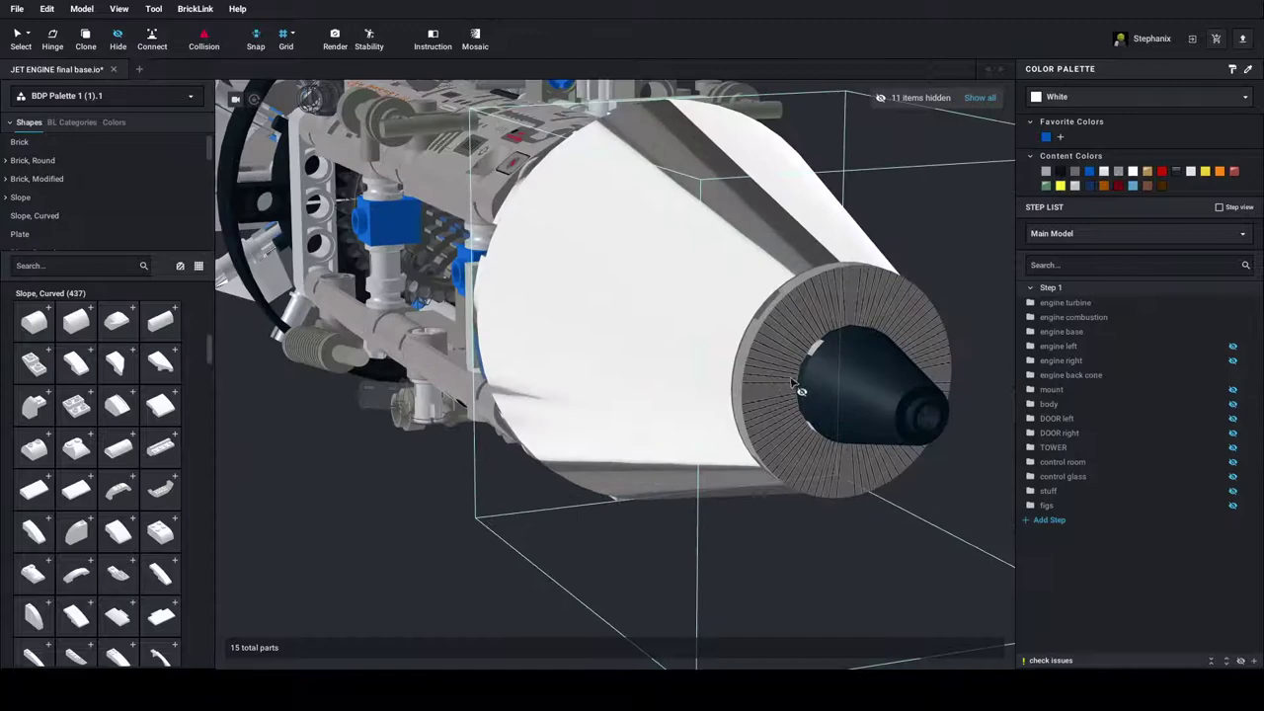
scroll(800, 385, "up", 2)
right_click_drag(883, 395, 875, 391)
scroll(775, 383, "down", 4)
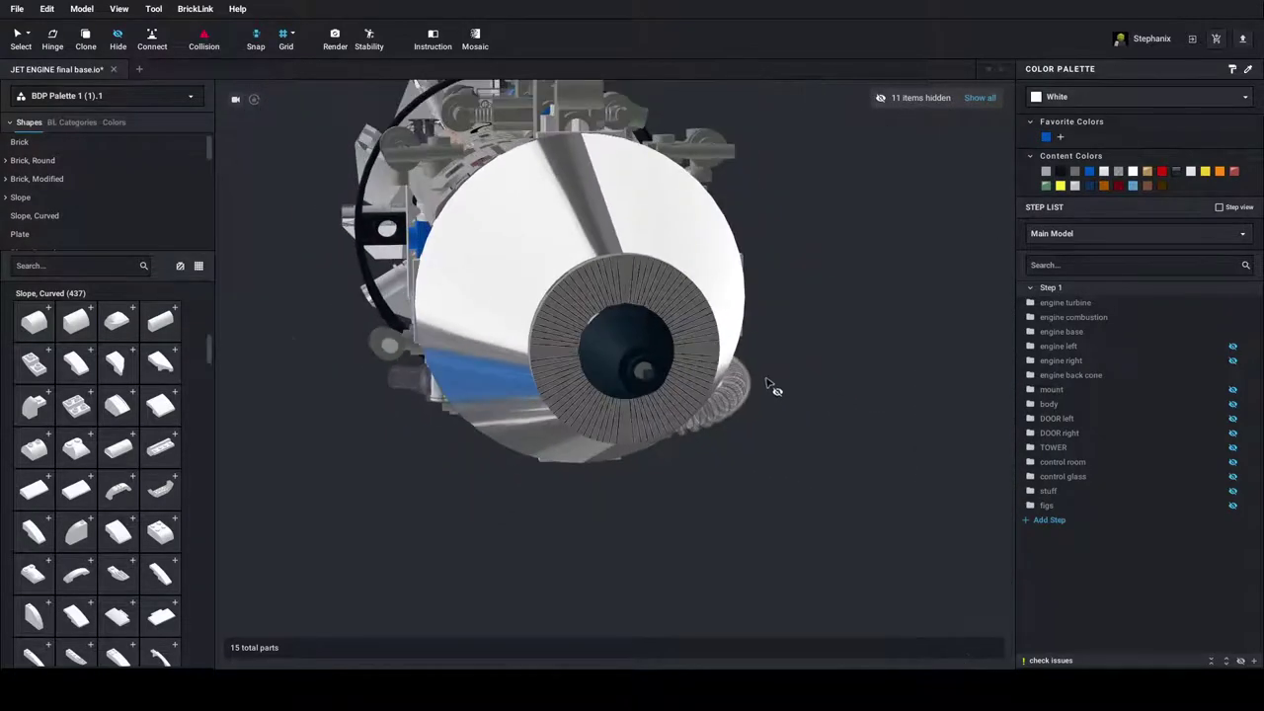
scroll(767, 380, "down", 2)
mouse_move(747, 376)
right_mouse_down()
mouse_move(781, 370)
mouse_move(780, 390)
mouse_move(759, 390)
right_mouse_up()
left_click(781, 370)
Hide the engine base submodel to isolate the turbine and combustion parts
scroll(785, 383, "down", 1)
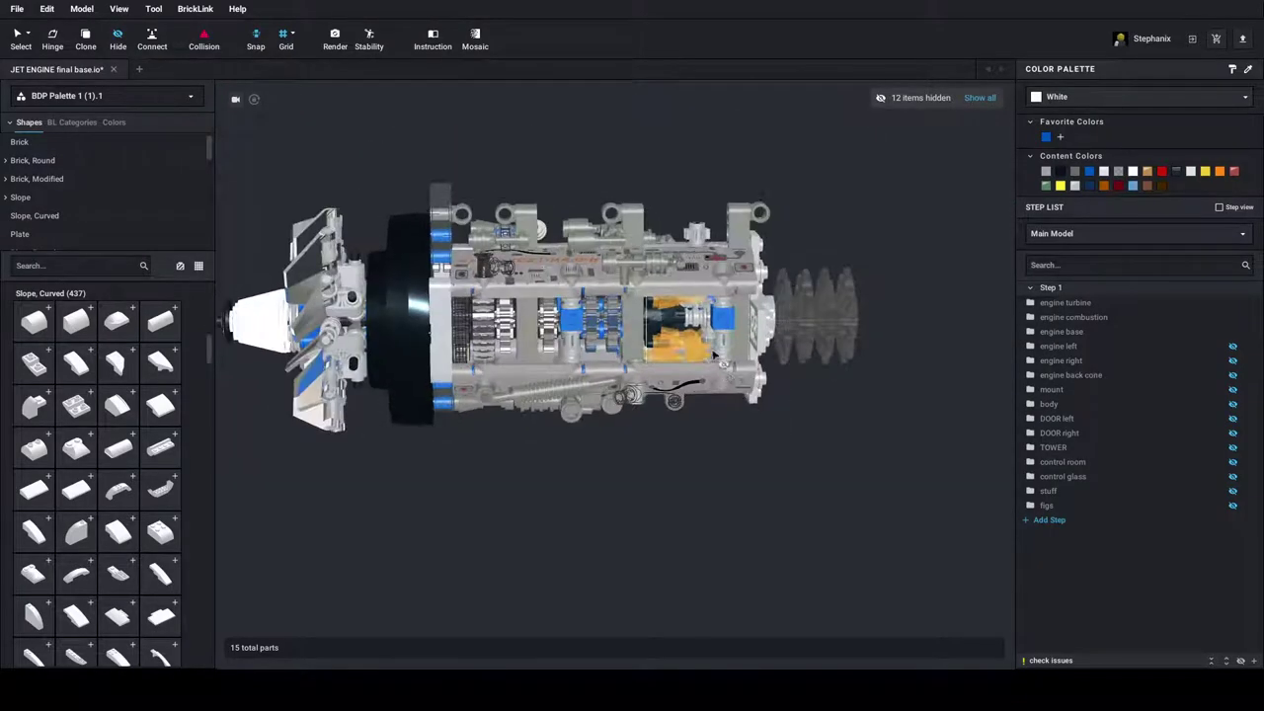
scroll(716, 356, "up", 5)
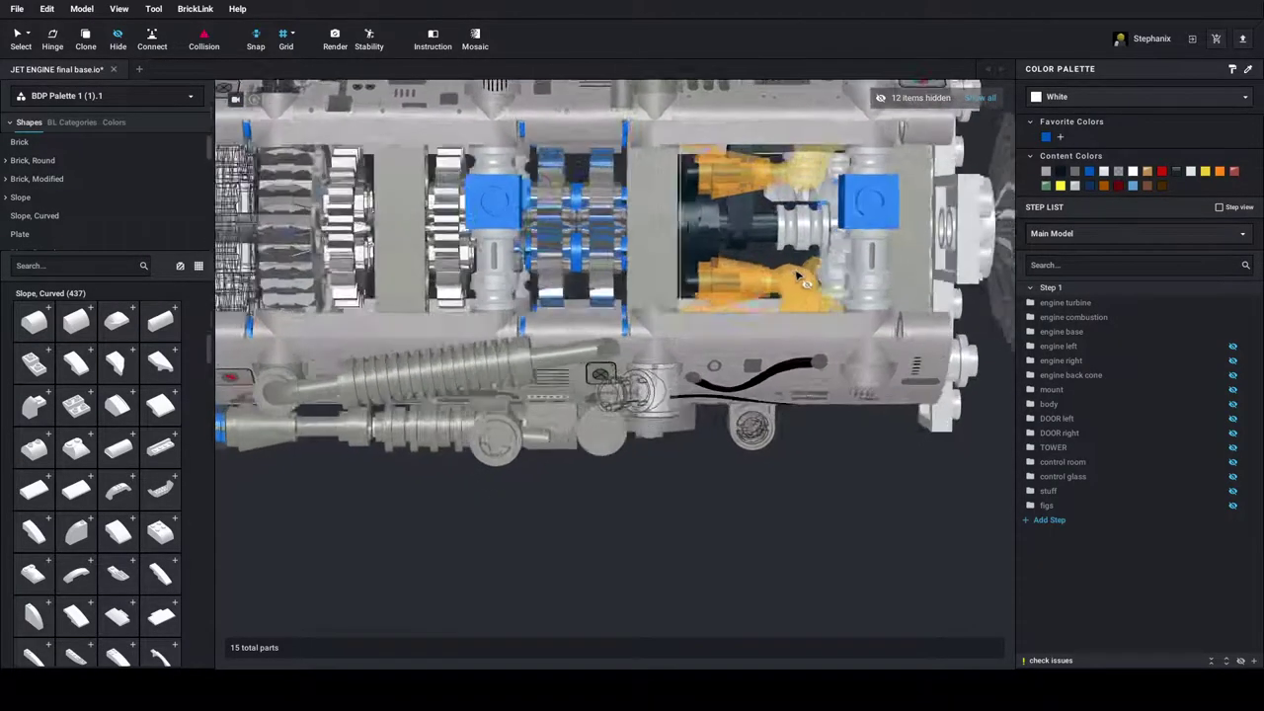
right_click_drag(796, 275, 785, 319)
scroll(796, 306, "down", 5)
scroll(785, 319, "down", 3)
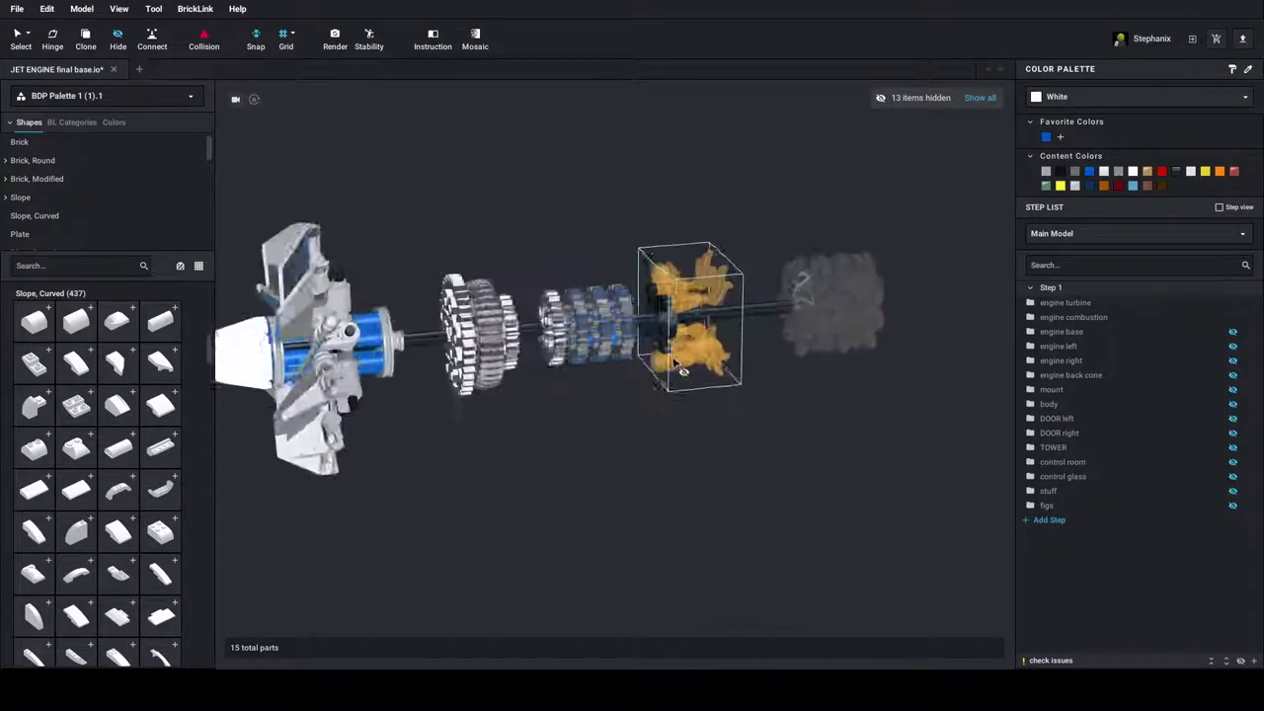
Examine the fan blades, compressor gears, combustion flames and rear turbine along the engine's axle
left_click(539, 347)
mouse_move(796, 327)
right_mouse_down()
mouse_move(699, 336)
mouse_move(775, 333)
right_mouse_up()
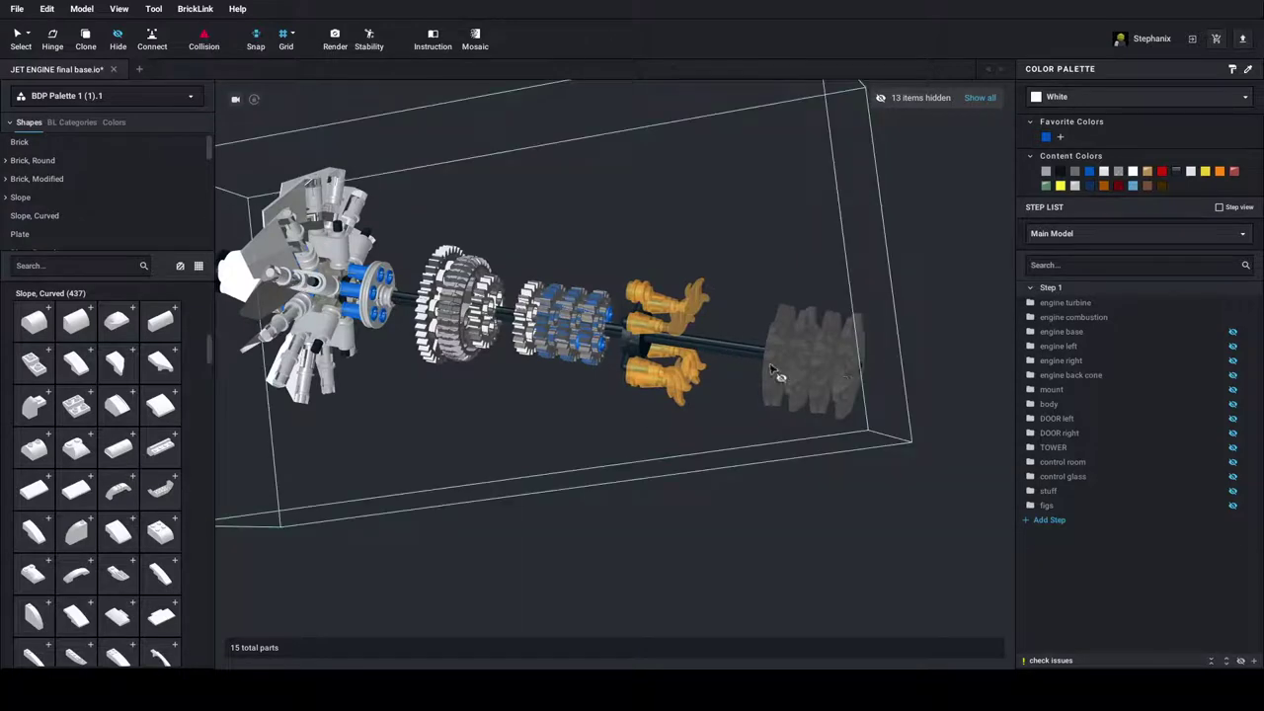
left_click(627, 336)
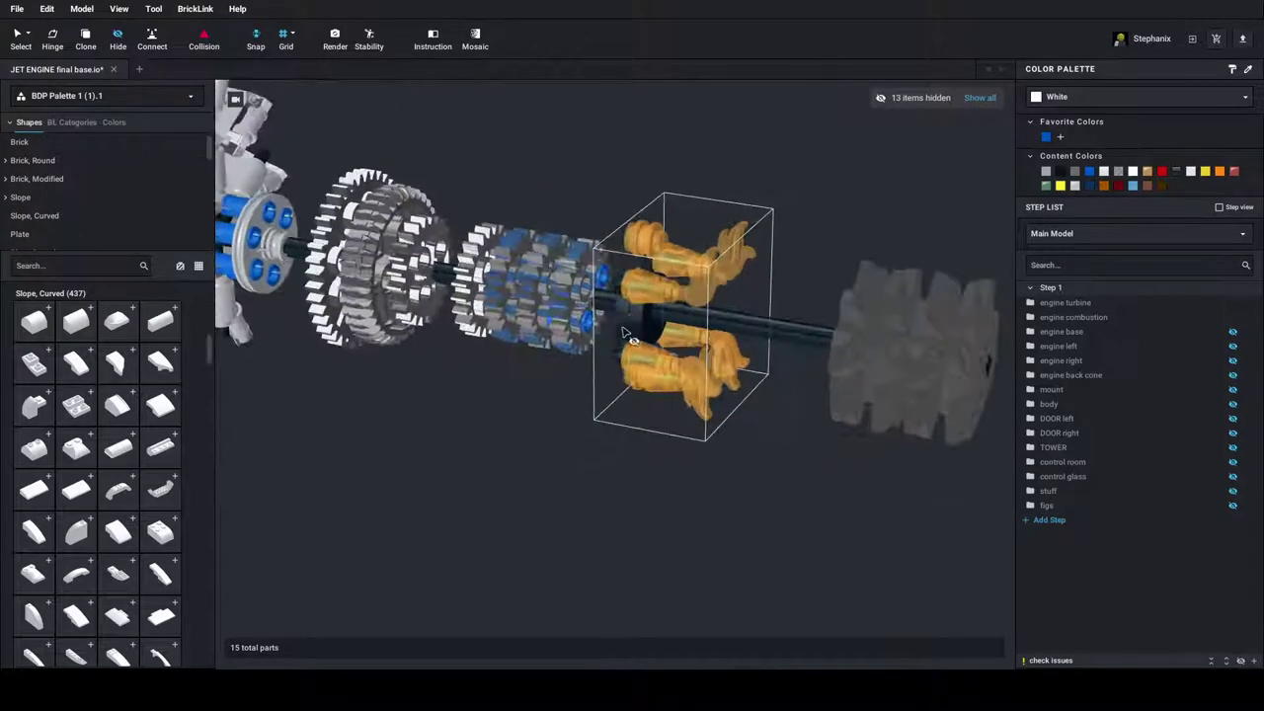
left_click(713, 334)
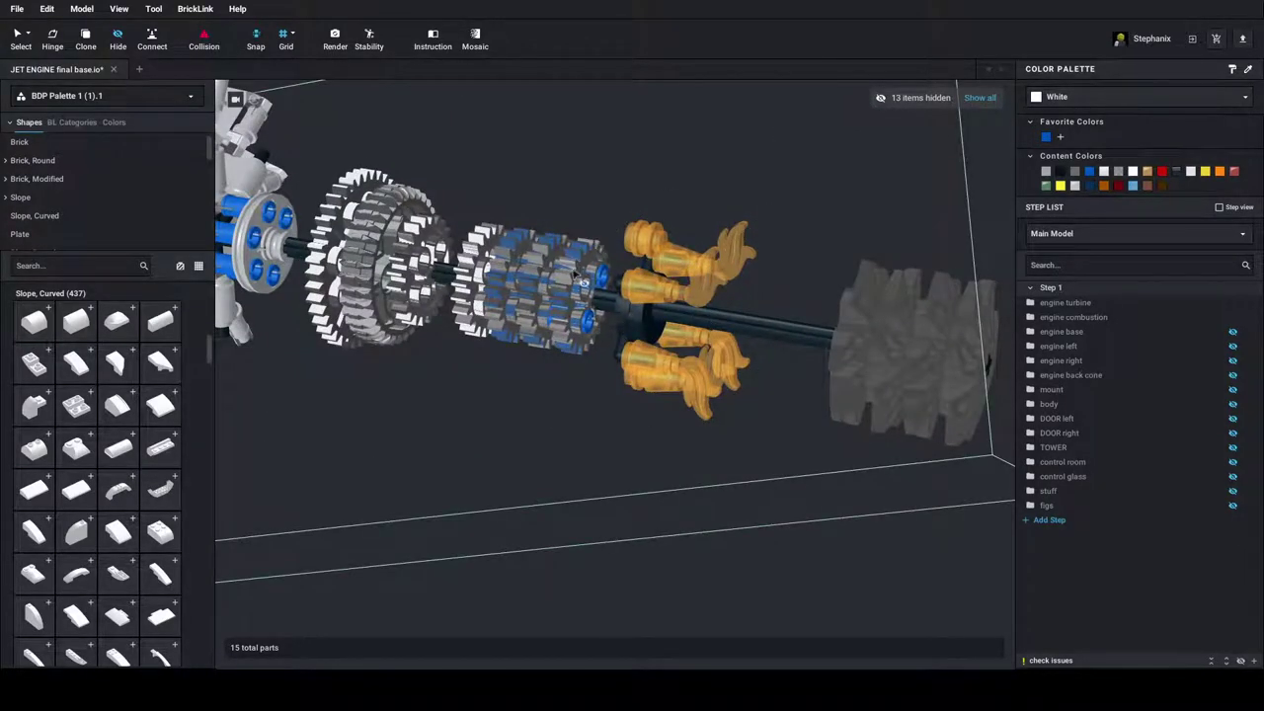
scroll(575, 295, "down", 5)
right_click_drag(574, 294, 635, 302)
scroll(601, 299, "up", 5)
scroll(635, 303, "down", 5)
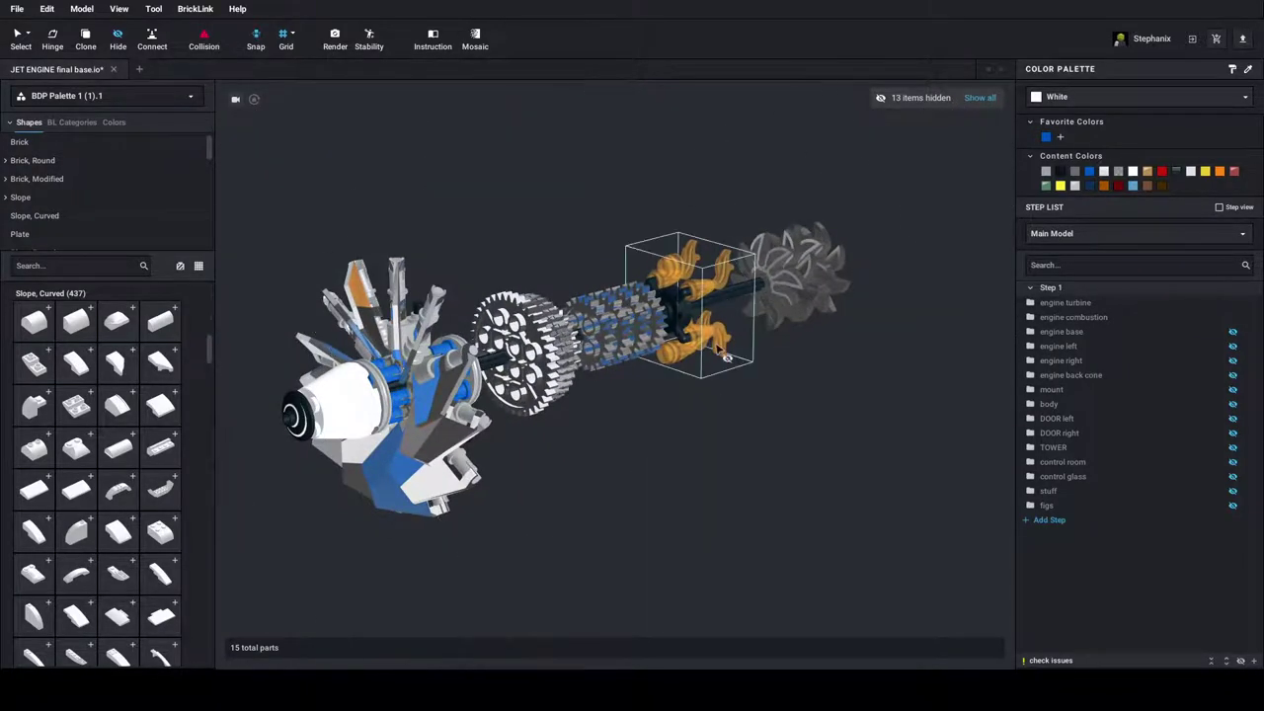
right_click_drag(744, 307, 804, 340)
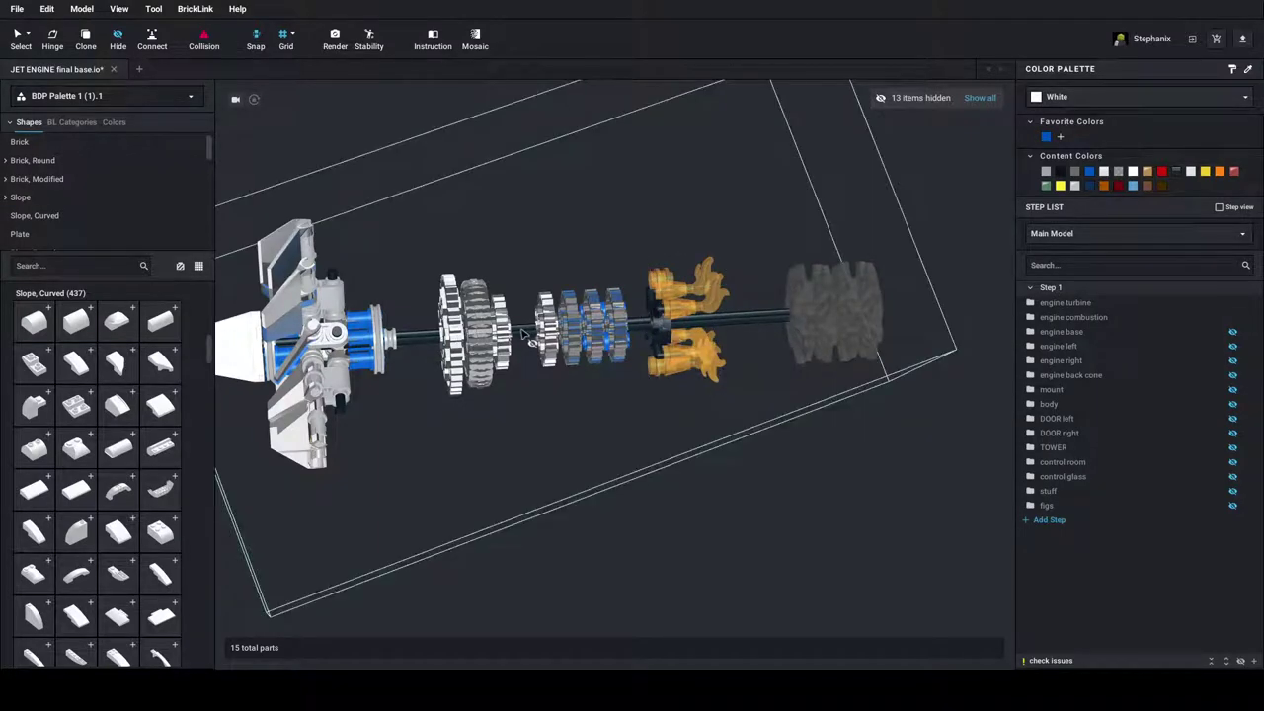
mouse_move(740, 330)
right_mouse_down()
mouse_move(647, 351)
mouse_move(828, 256)
right_mouse_up()
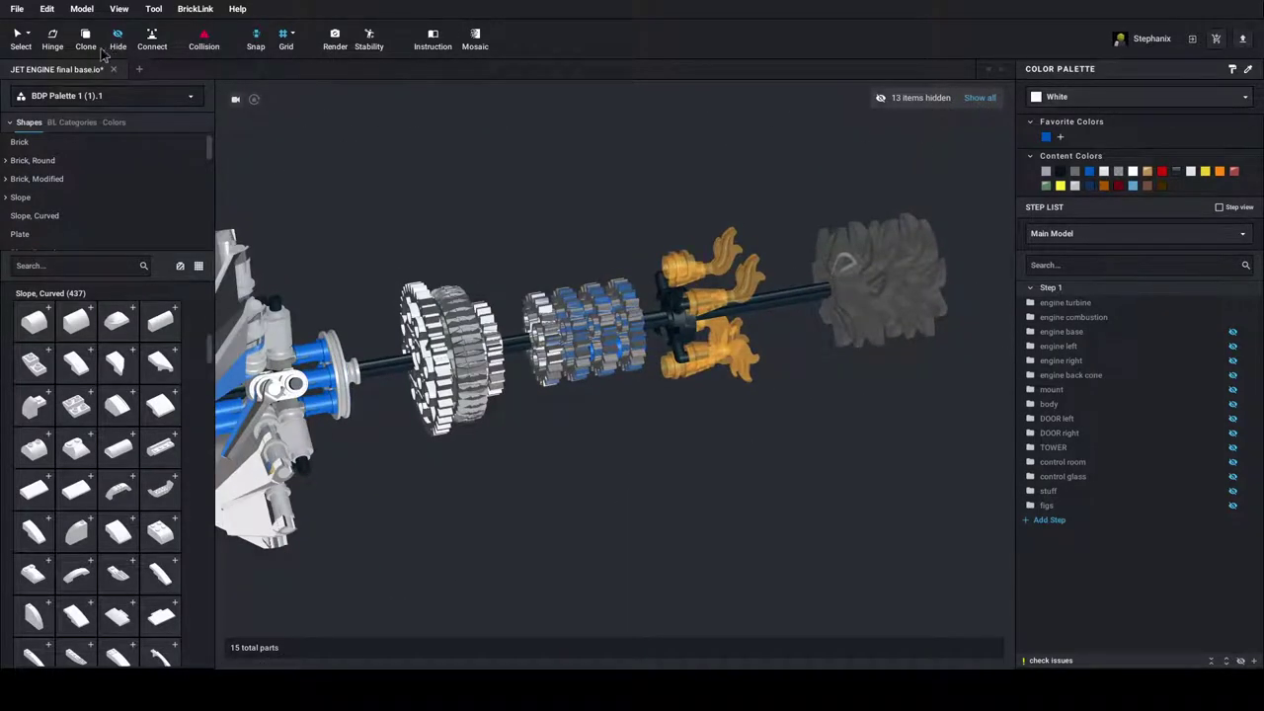
Undo the hiding of the engine base submodel
key("ctrl+z")
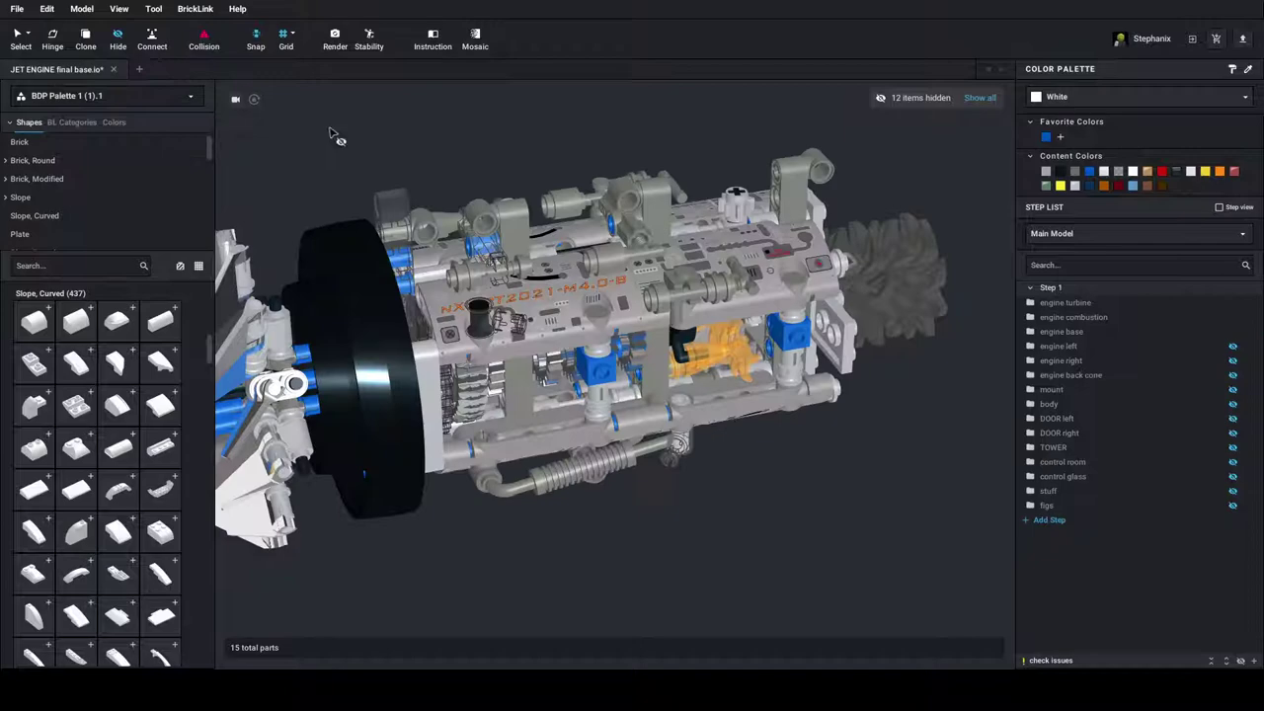
right_click_drag(380, 150, 504, 202)
scroll(686, 468, "up", 3)
right_click_drag(672, 415, 708, 447)
right_click_drag(621, 432, 609, 422)
scroll(609, 422, "up", 1)
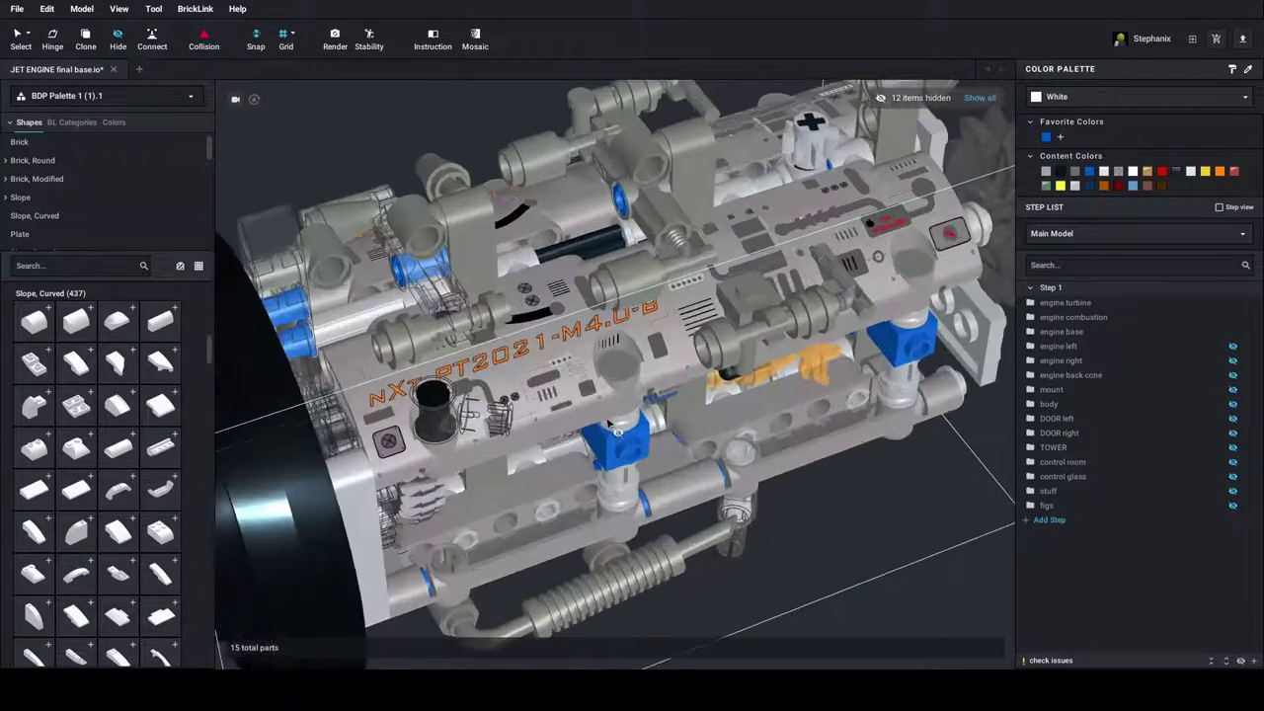
Hide the engine turbine submodel with the fan blades at the front of the engine
scroll(612, 427, "up", 2)
scroll(617, 369, "down", 3)
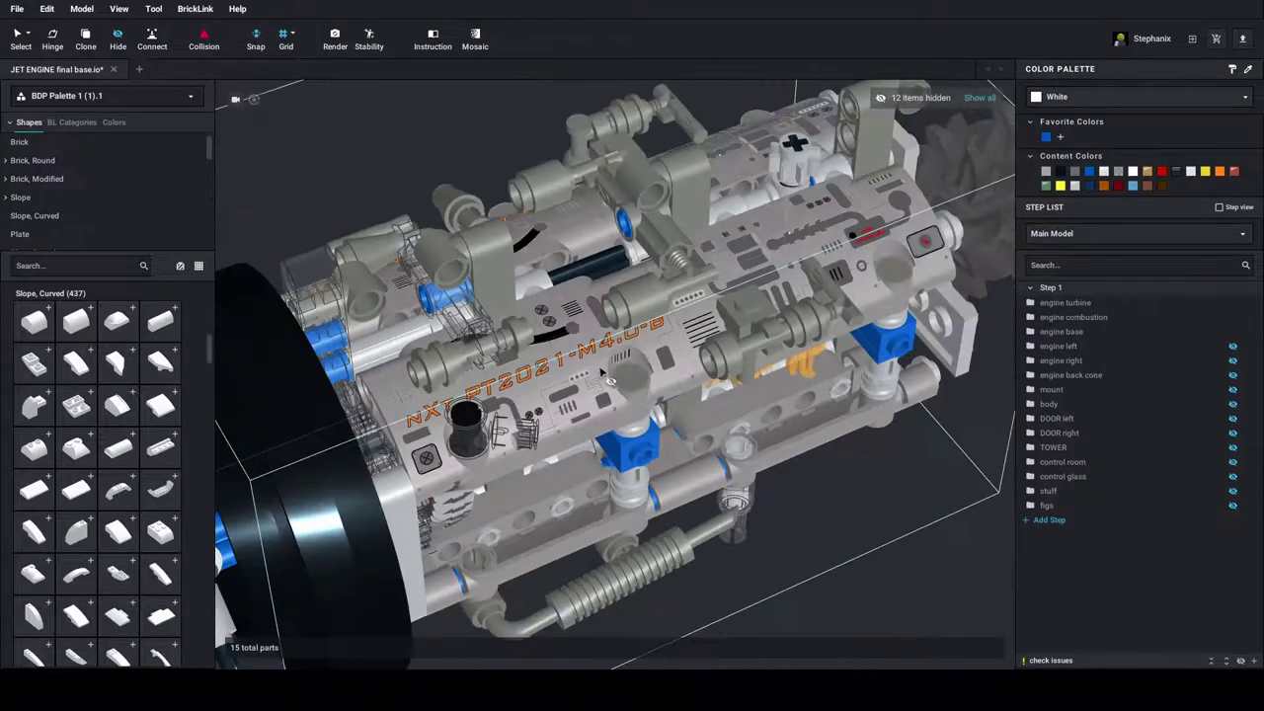
mouse_move(617, 368)
right_mouse_down()
mouse_move(595, 383)
mouse_move(604, 369)
mouse_move(632, 373)
mouse_move(605, 369)
right_mouse_up()
scroll(594, 383, "up", 3)
scroll(595, 383, "down", 4)
scroll(605, 369, "down", 3)
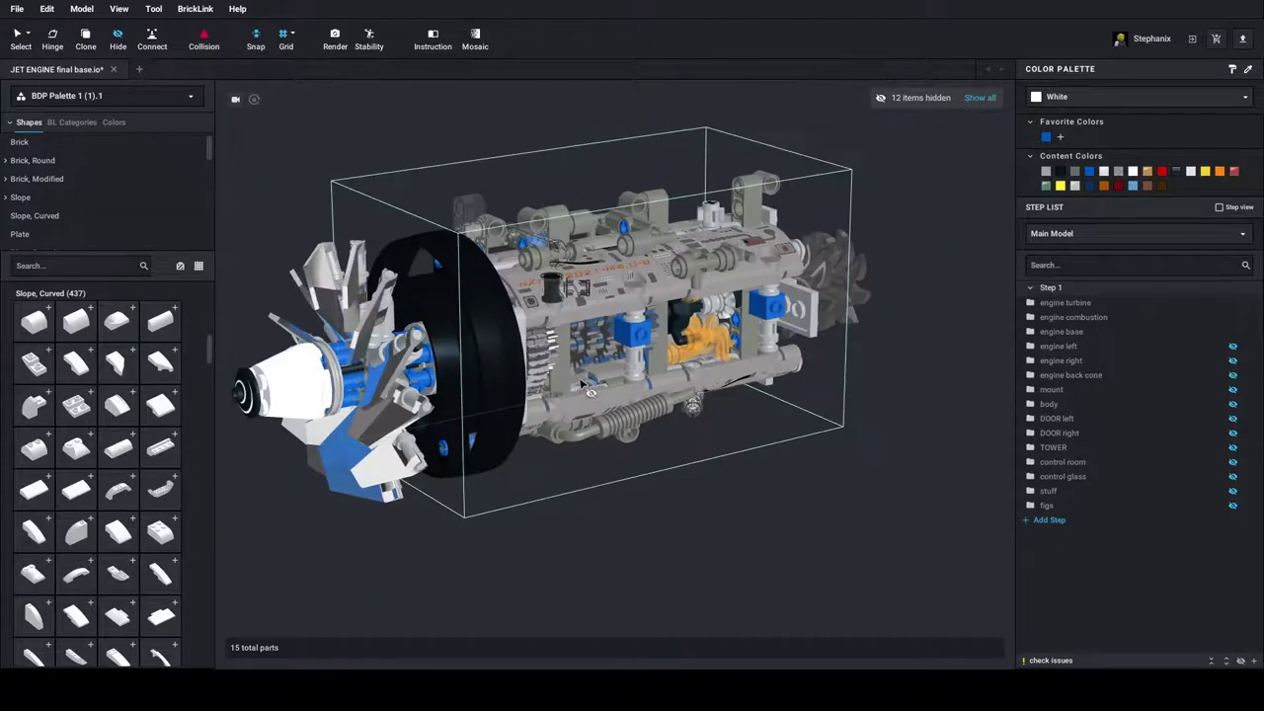
left_click(380, 400)
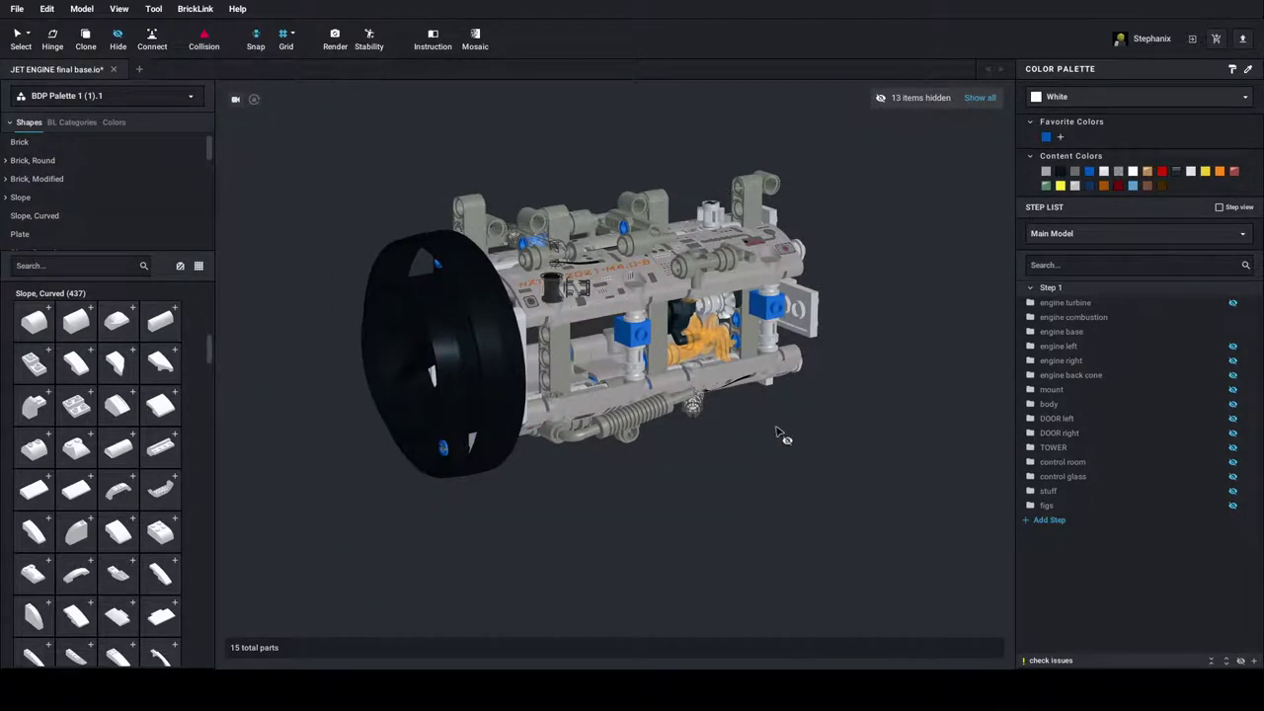
Open the engine base submodel and pull the printed NXT PT2021-M4.0-B panel out beside the engine
mouse_move(726, 455)
right_mouse_down()
mouse_move(756, 444)
mouse_move(736, 465)
mouse_move(698, 459)
mouse_move(747, 451)
mouse_move(703, 466)
mouse_move(706, 452)
mouse_move(728, 453)
mouse_move(750, 471)
mouse_move(731, 459)
right_mouse_up()
scroll(748, 451, "up", 5)
scroll(703, 456, "down", 5)
scroll(725, 452, "up", 3)
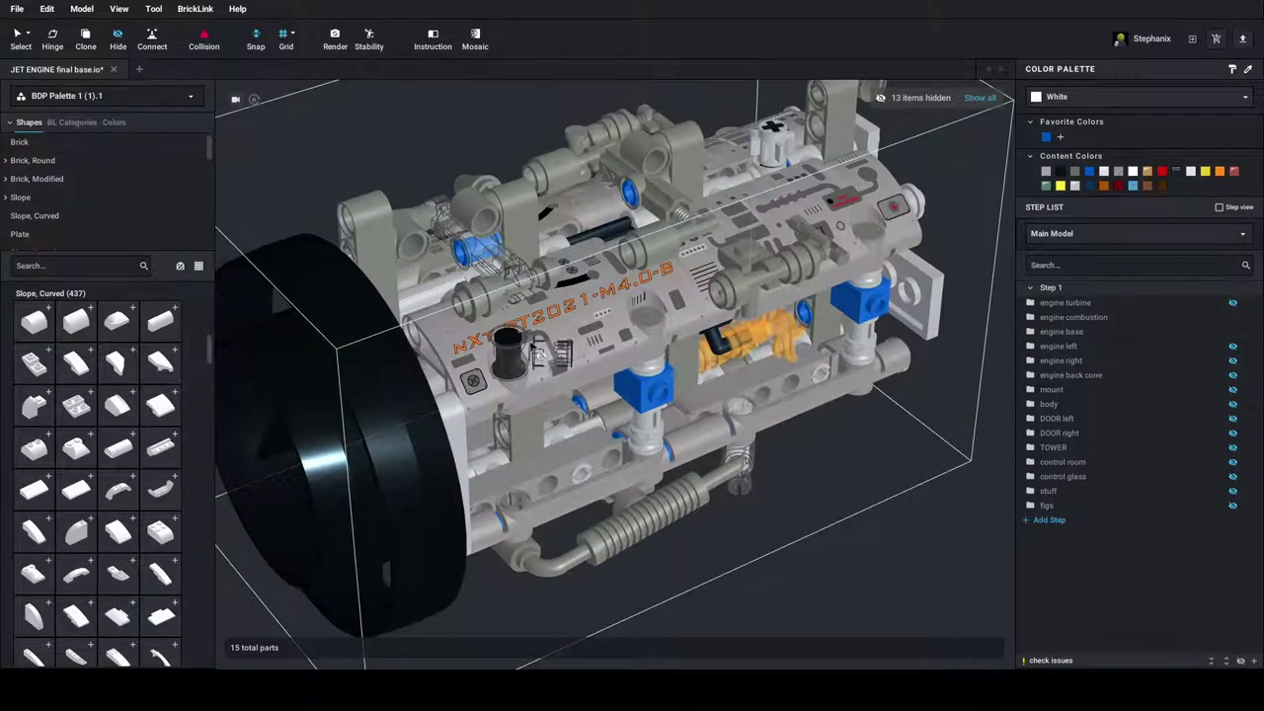
double_click(580, 308)
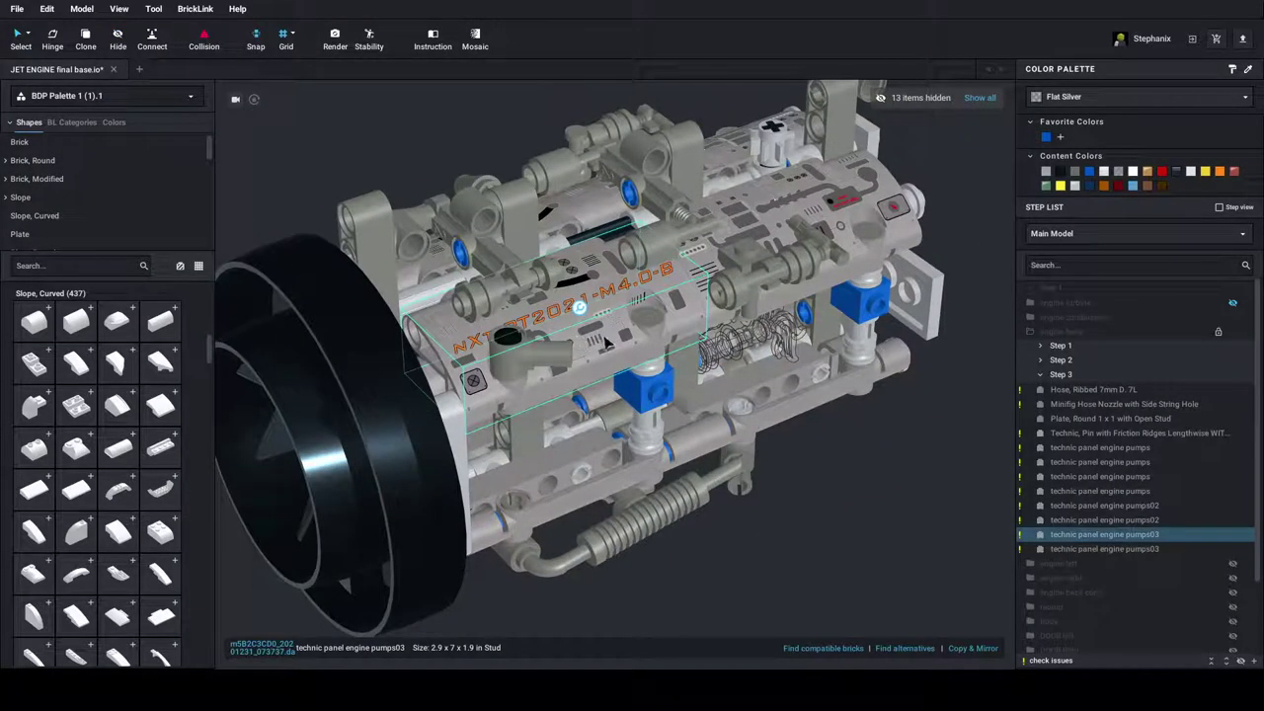
left_click_drag(580, 308, 864, 563)
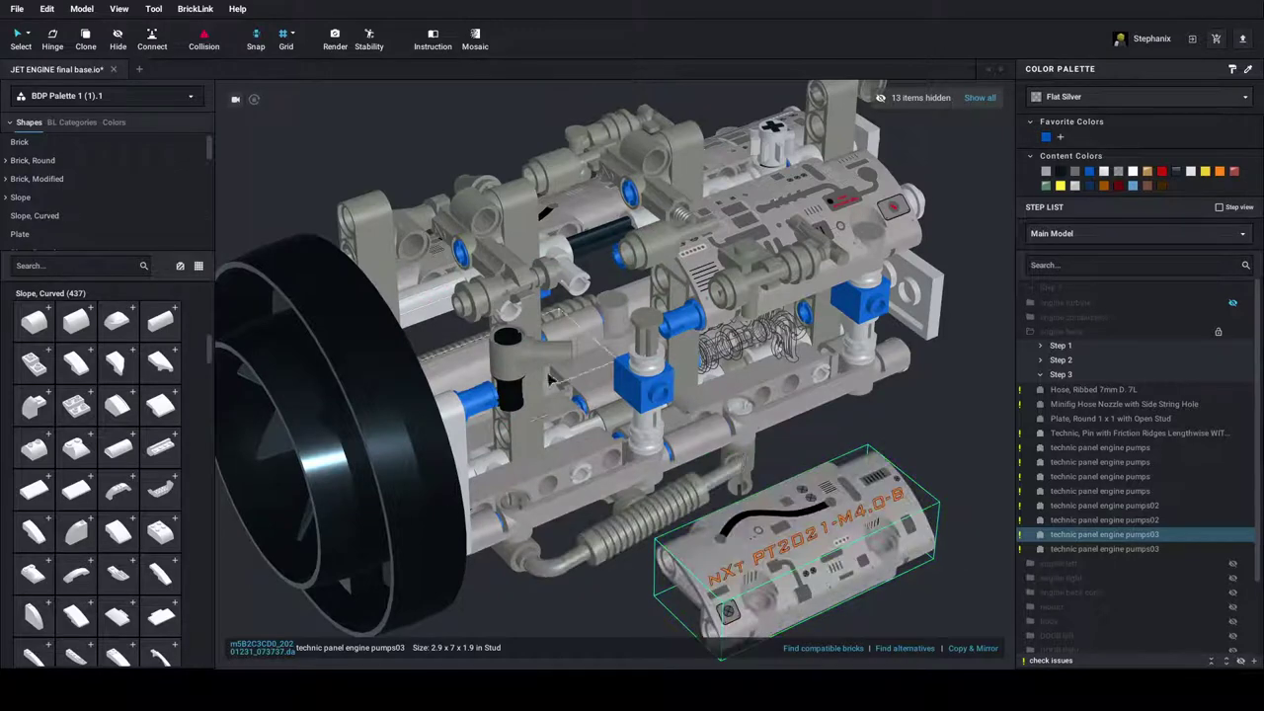
left_click_drag(526, 304, 984, 481)
key("Delete")
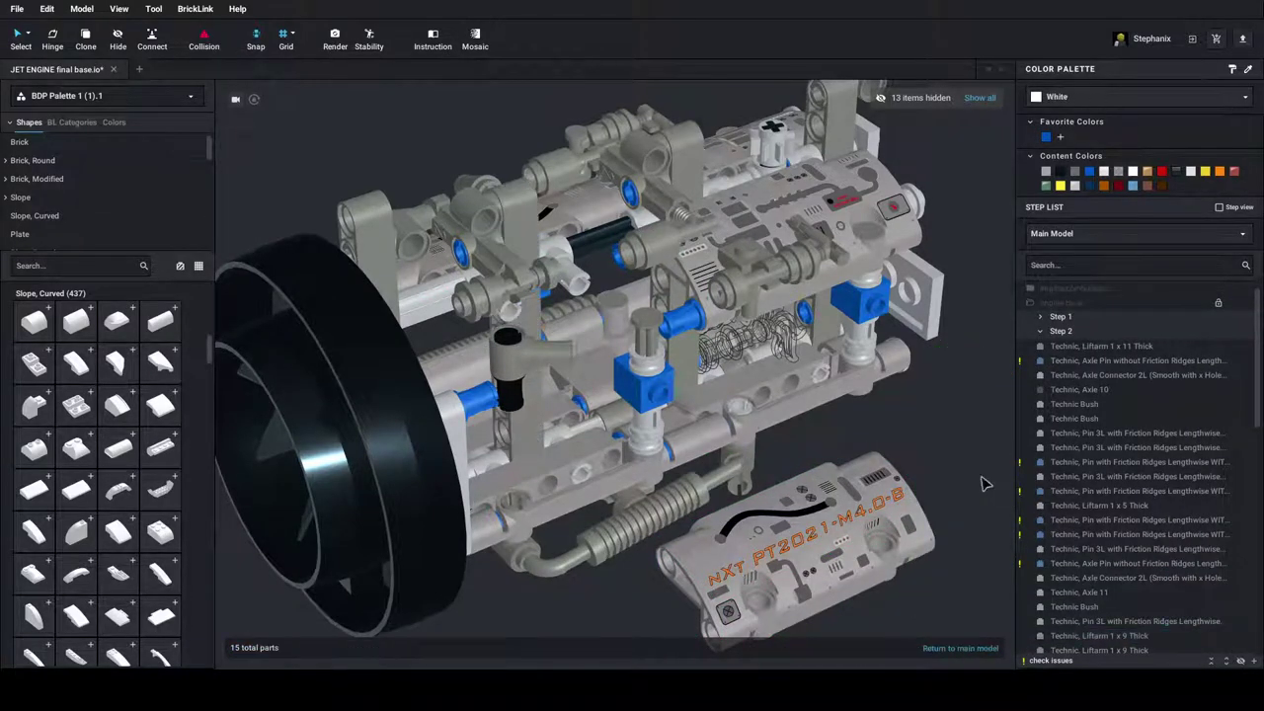
Undo the printed panel's move and return to the main model
key("ctrl+z")
right_click_drag(956, 485, 947, 479)
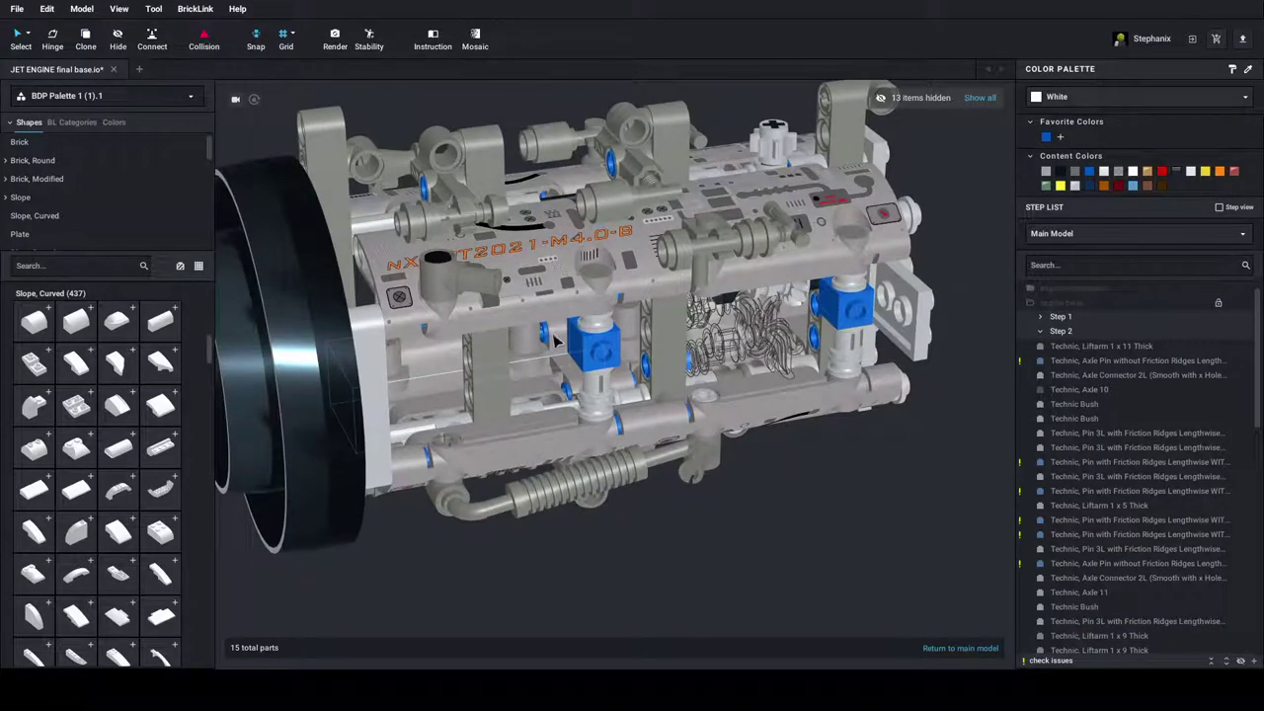
double_click(788, 482)
left_click(736, 393)
Examine the engine base frame and the combustion flames inside it from the side and from a wider view
right_click_drag(533, 308, 565, 314)
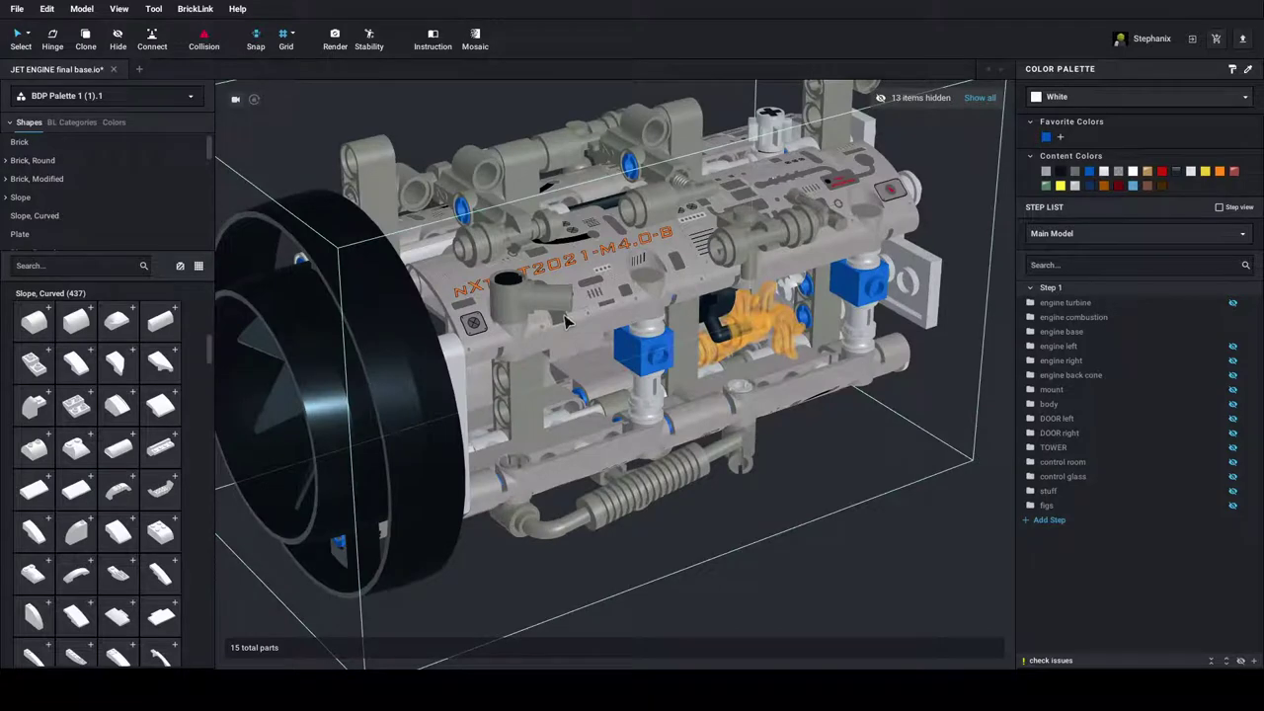
right_click_drag(611, 421, 722, 395)
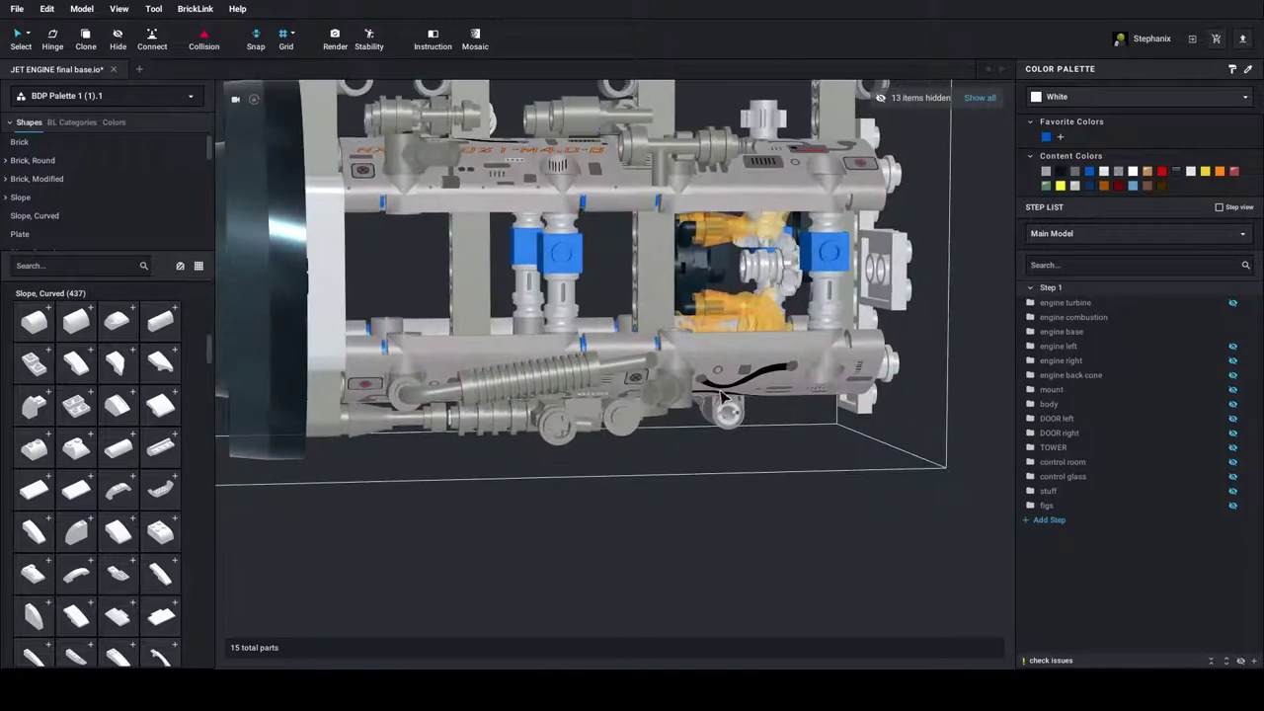
scroll(628, 290, "down", 3)
right_click_drag(628, 290, 861, 158)
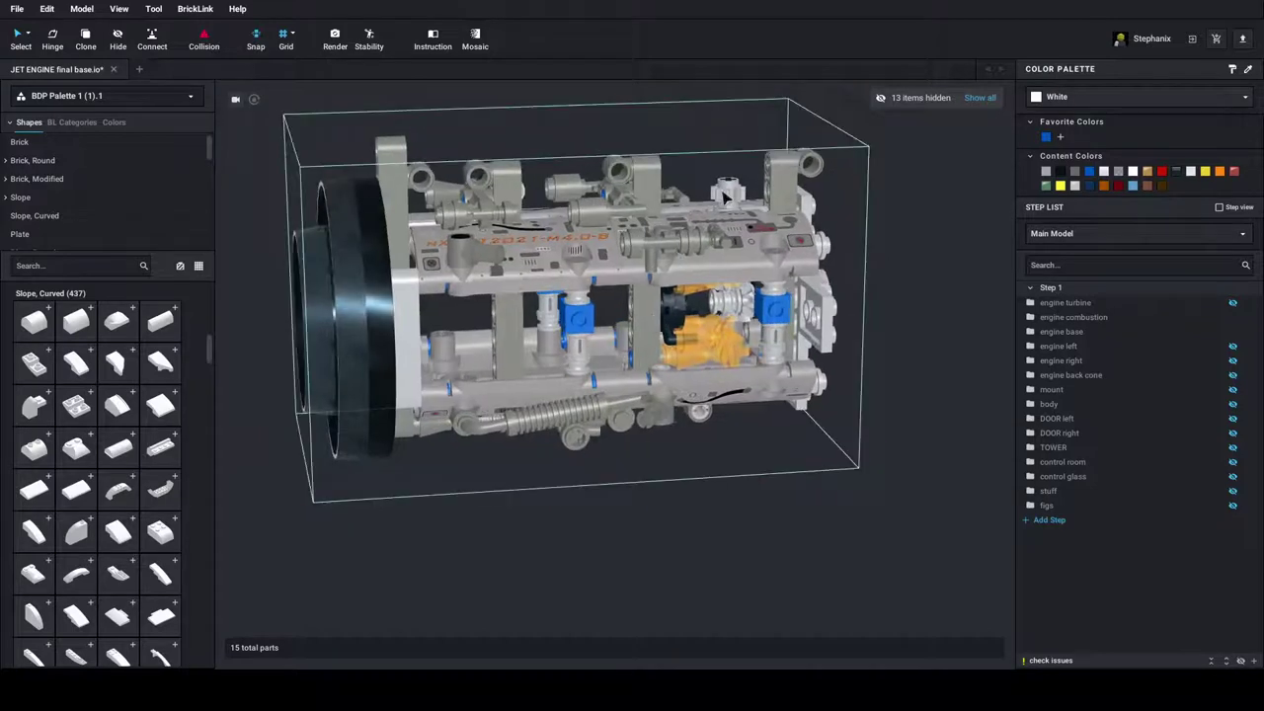
right_click_drag(729, 201, 869, 224)
scroll(740, 261, "down", 2)
scroll(746, 239, "up", 3)
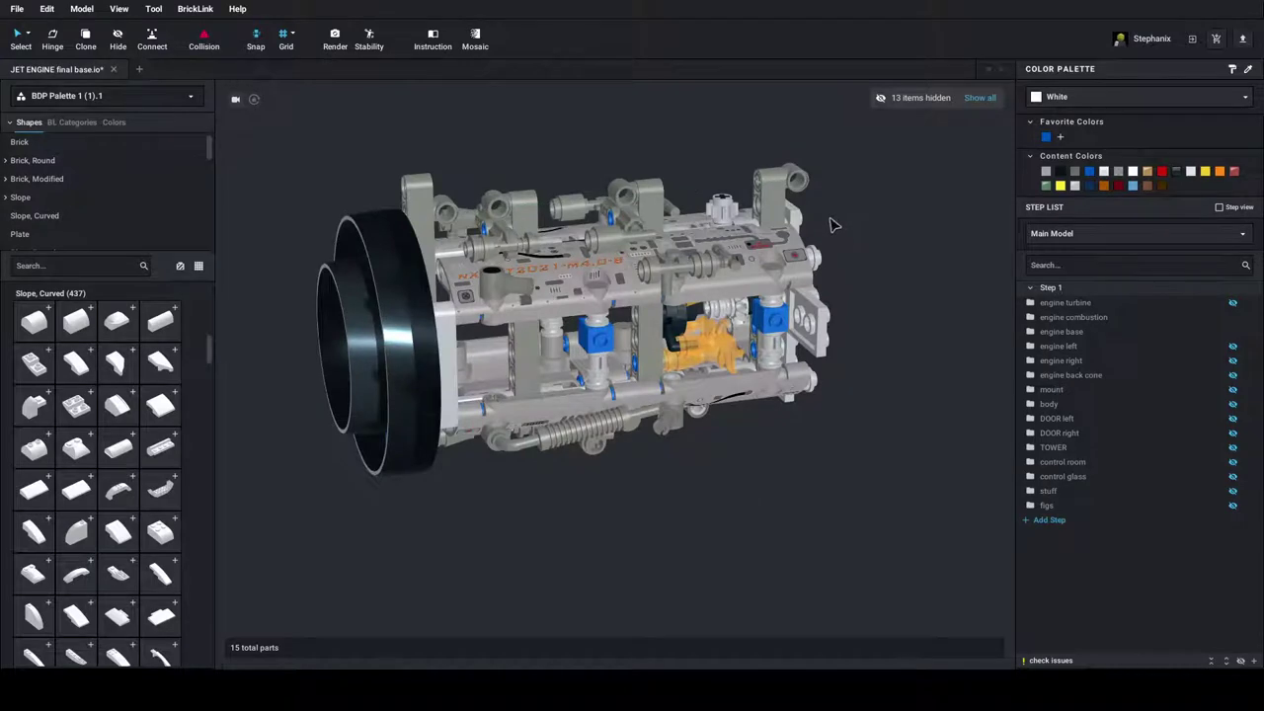
Undo the hiding of the engine turbine, back cone, left and right submodels to restore the complete engine
key("ctrl+z")
key("ctrl+z")
key("ctrl+z")
key("ctrl+z")
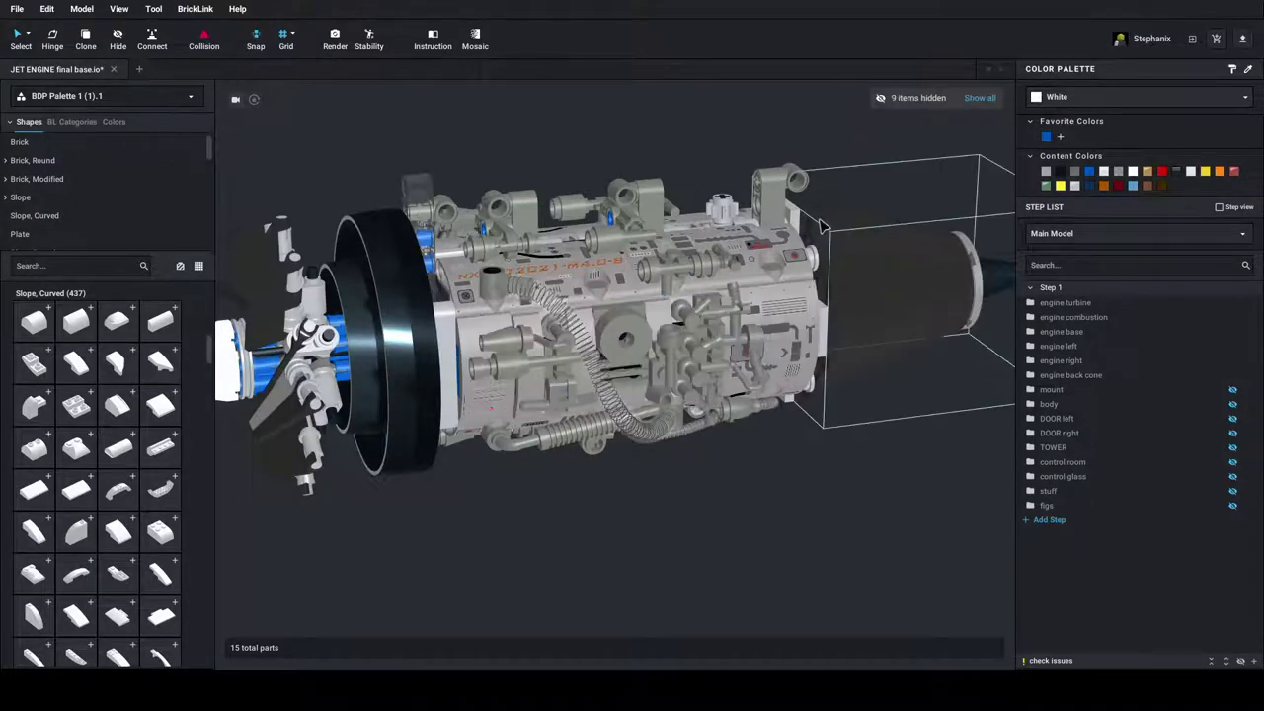
right_click_drag(820, 225, 687, 260)
scroll(688, 262, "up", 2)
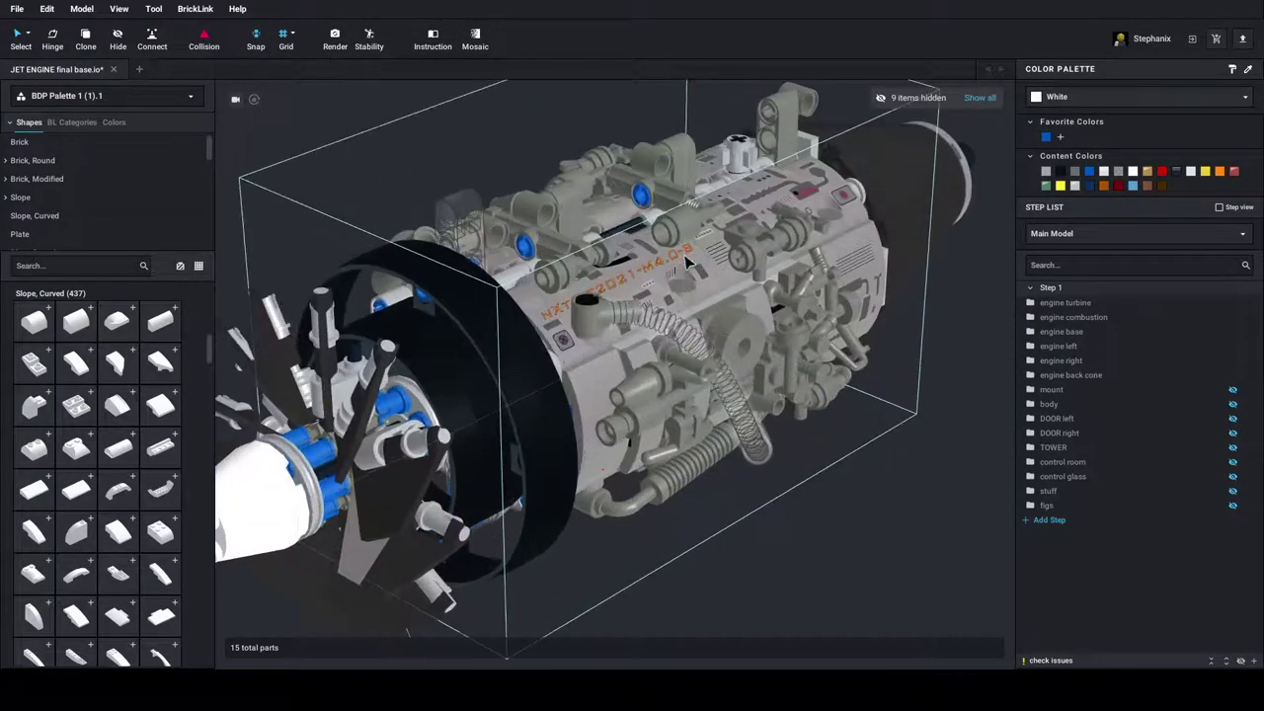
scroll(689, 264, "down", 2)
mouse_move(690, 269)
right_mouse_down()
mouse_move(659, 263)
mouse_move(687, 282)
right_mouse_up()
scroll(688, 282, "up", 3)
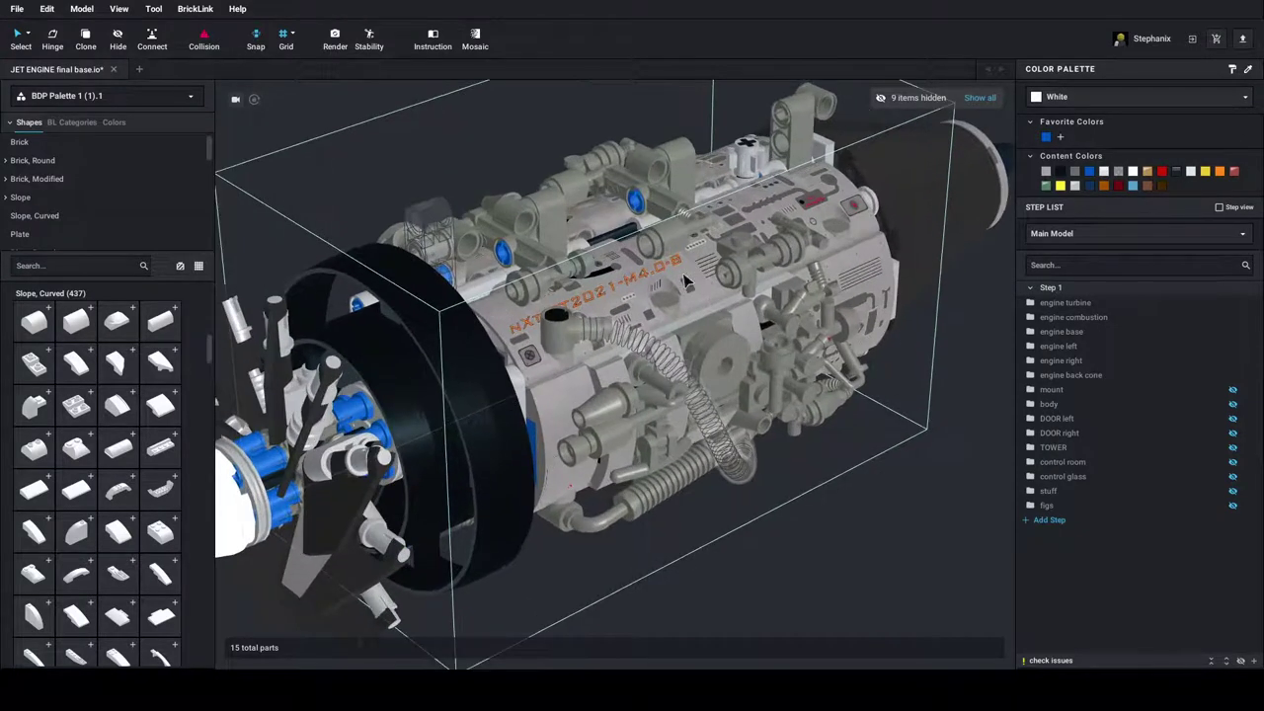